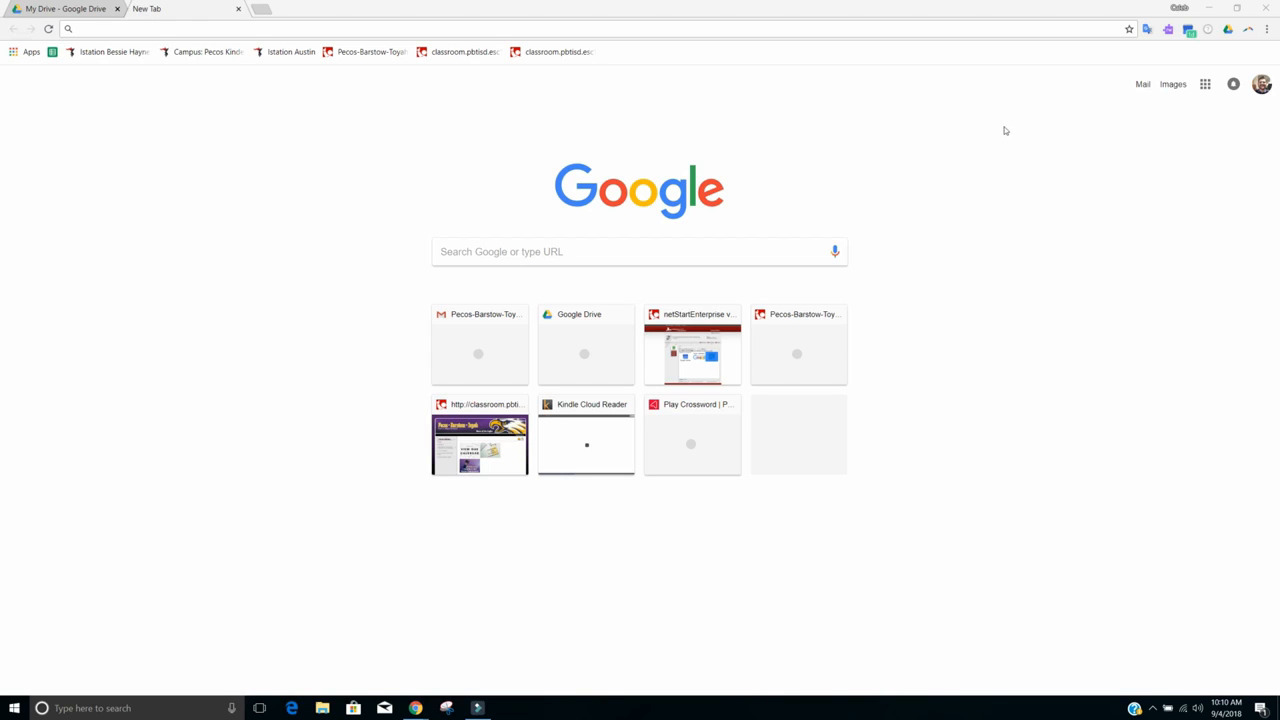
Switch to Google Classroom and open the classwork page of Sample Class Google 101.
{"action": "left_click", "coordinate": [1206, 86]}
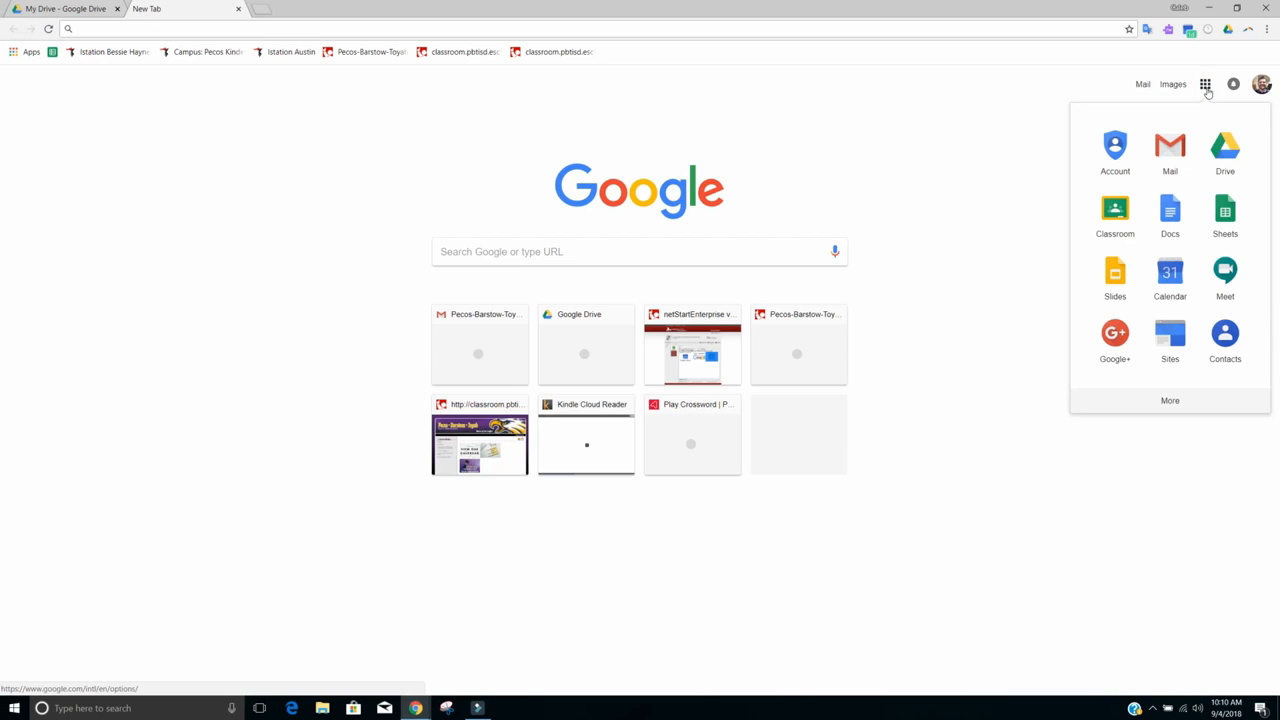
{"action": "left_click", "coordinate": [1115, 220]}
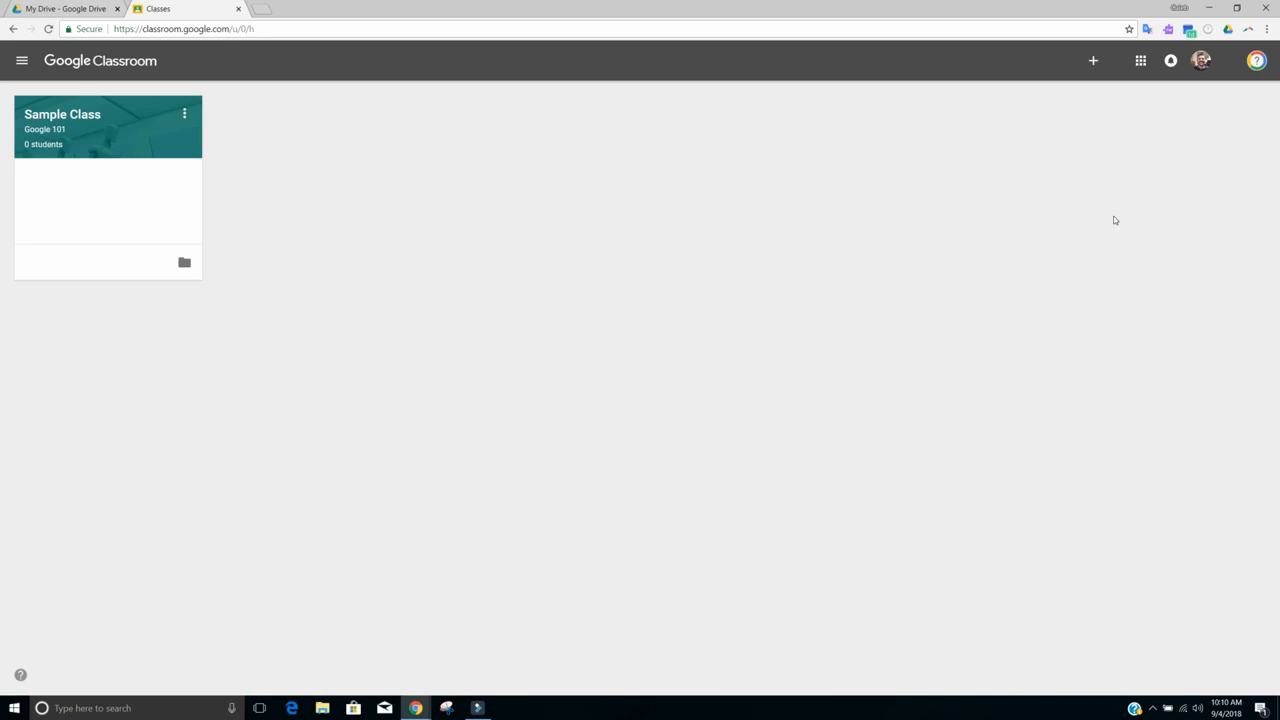
{"action": "left_click", "coordinate": [77, 122]}
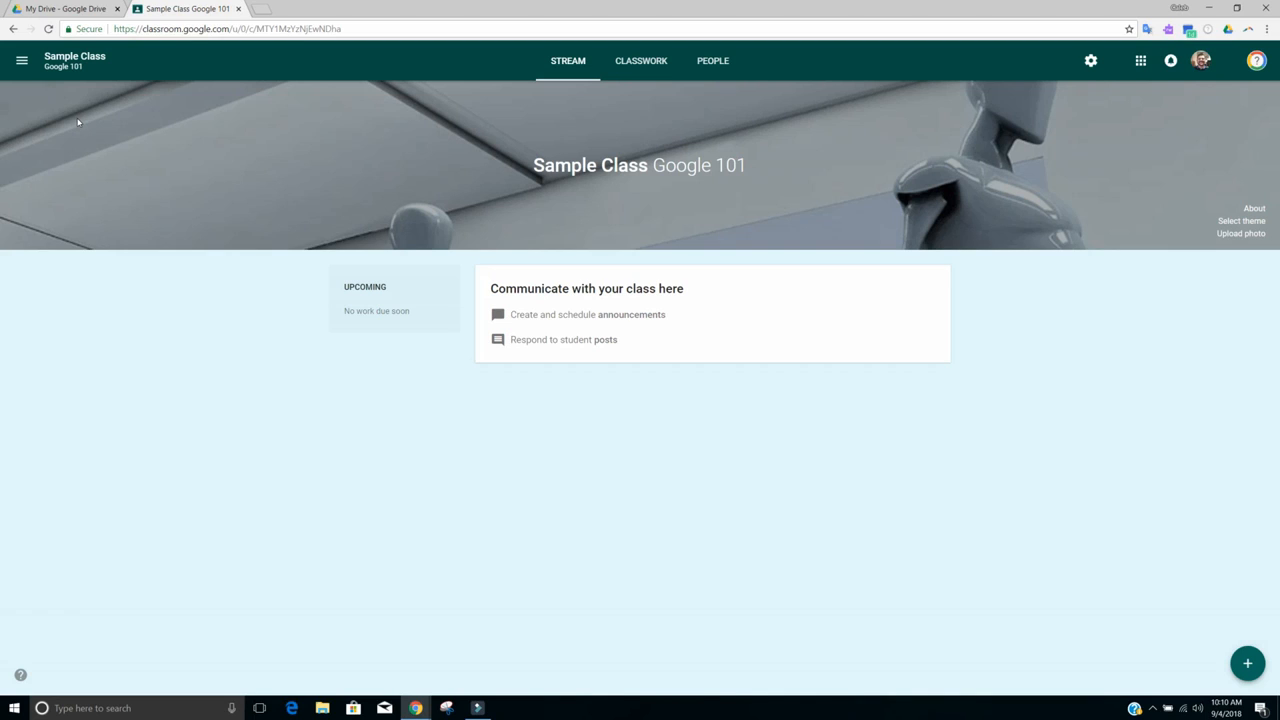
{"action": "left_click", "coordinate": [641, 61]}
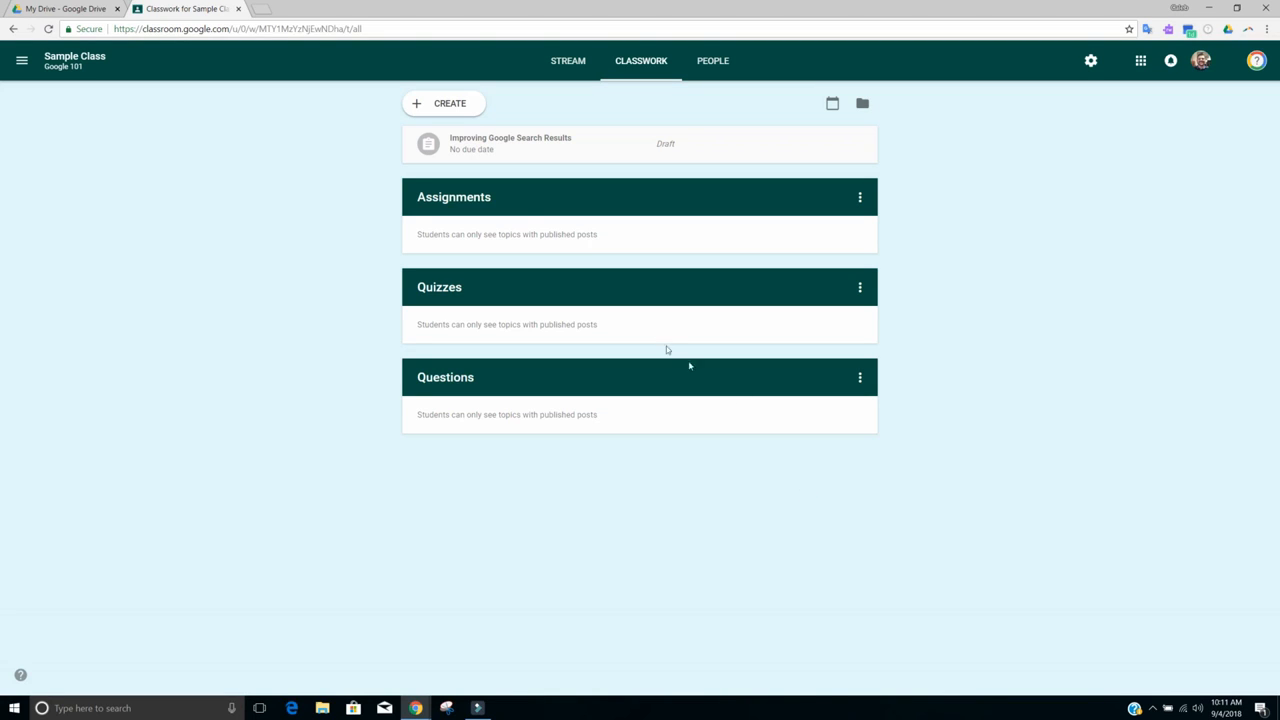
Start a new assignment for all students of Sample Class and title it "How to Improve Google Search Results".
{"action": "left_click", "coordinate": [445, 106]}
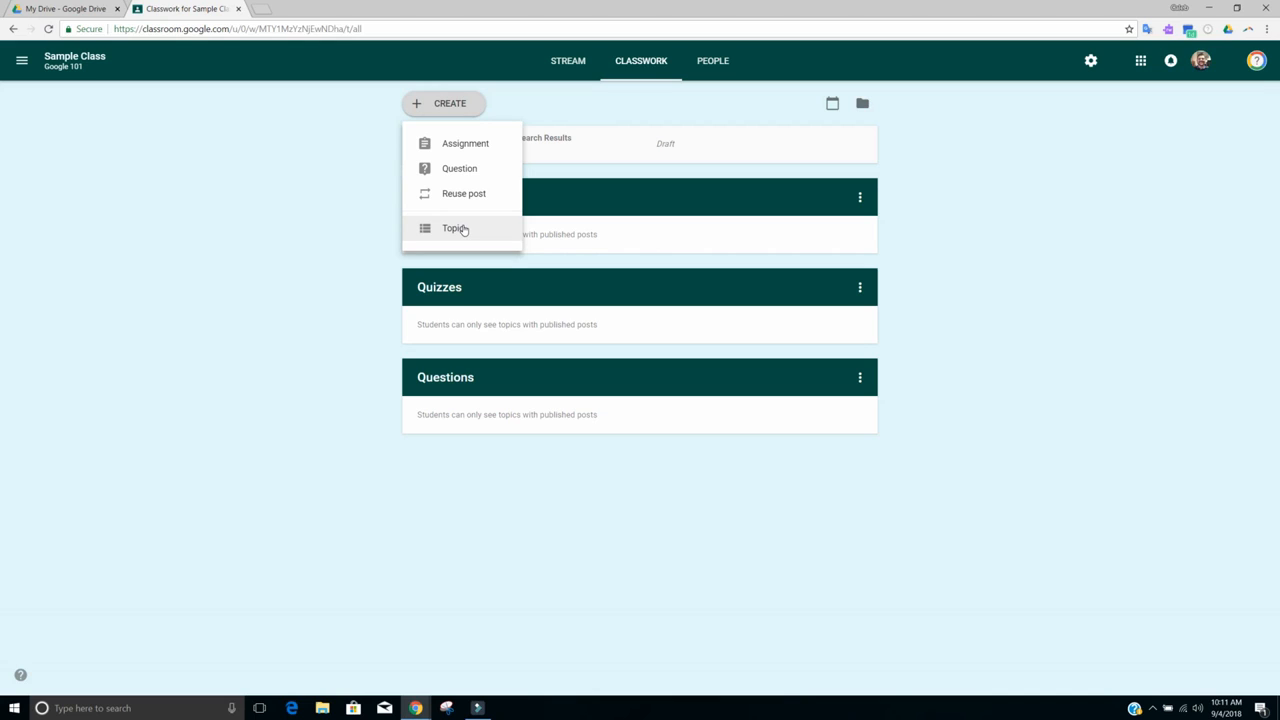
{"action": "left_click", "coordinate": [481, 153]}
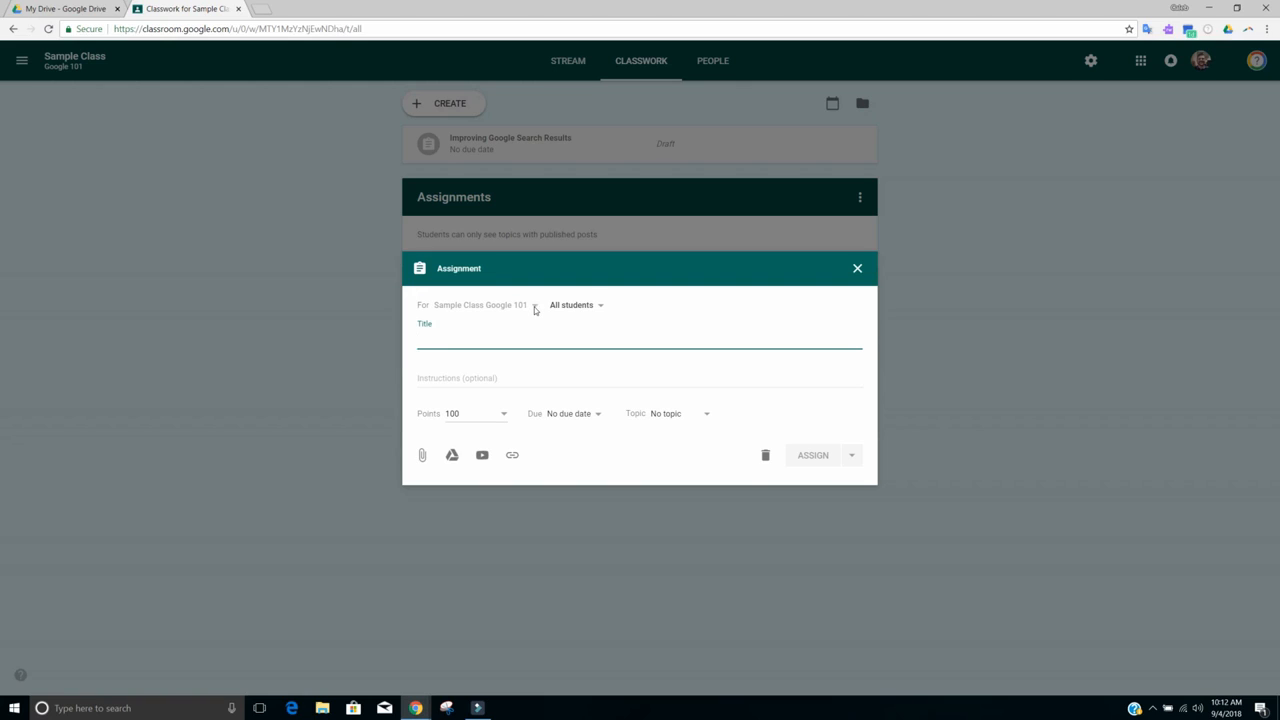
{"action": "left_click", "coordinate": [598, 306]}
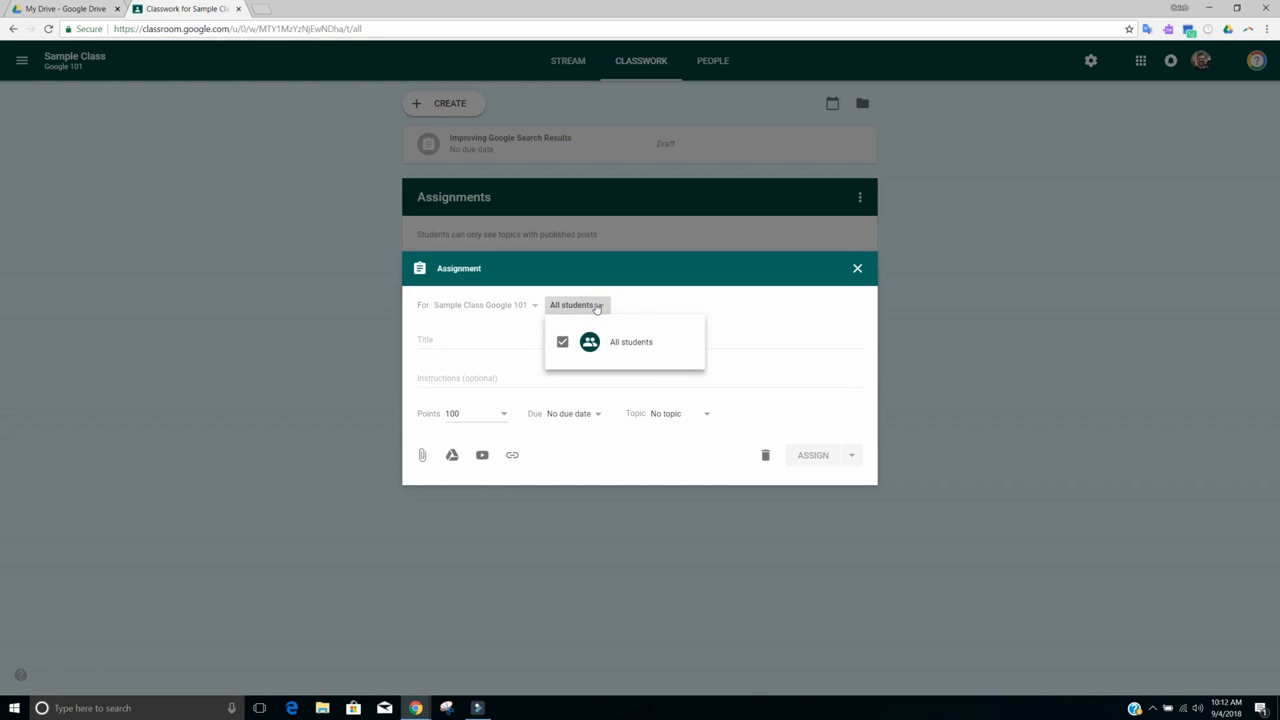
{"action": "left_click", "coordinate": [597, 306]}
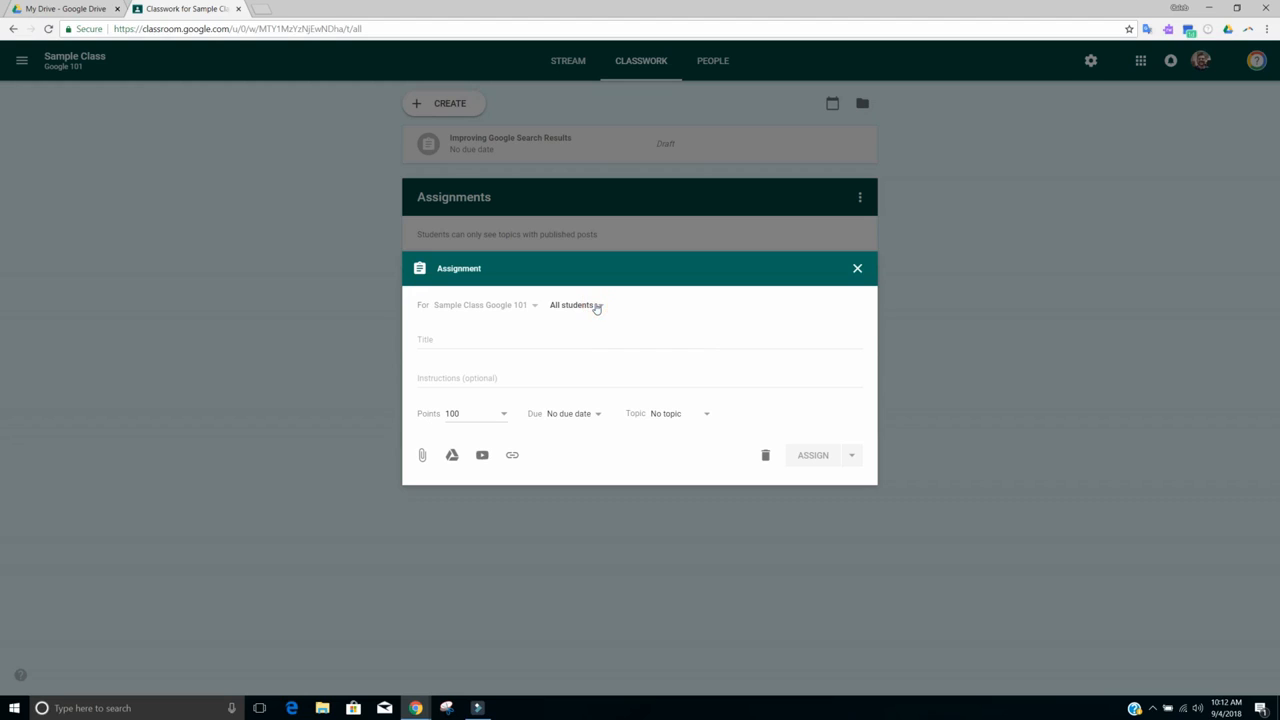
{"action": "left_click", "coordinate": [556, 341]}
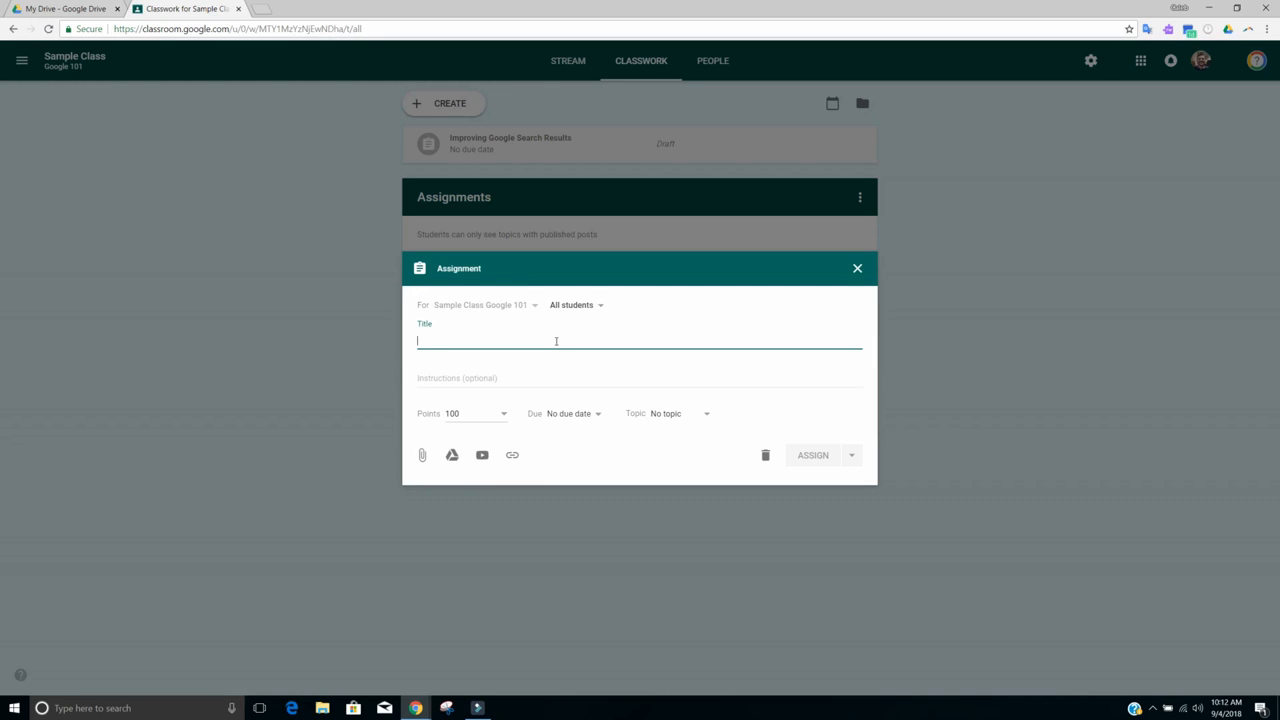
{"action": "type", "text": "How"}
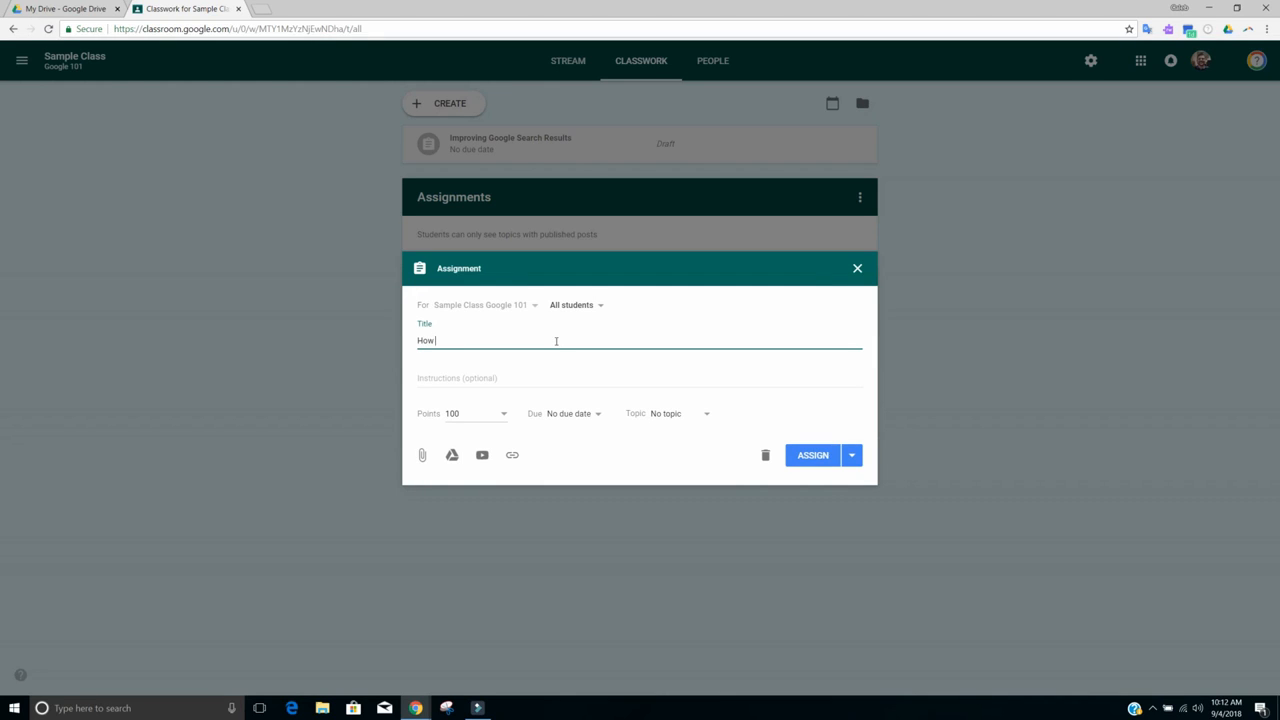
{"action": "type", "text": " to Improve Google Search"}
{"action": "key", "text": "ctrl+shift+Left"}
{"action": "type", "text": "Search Results"}
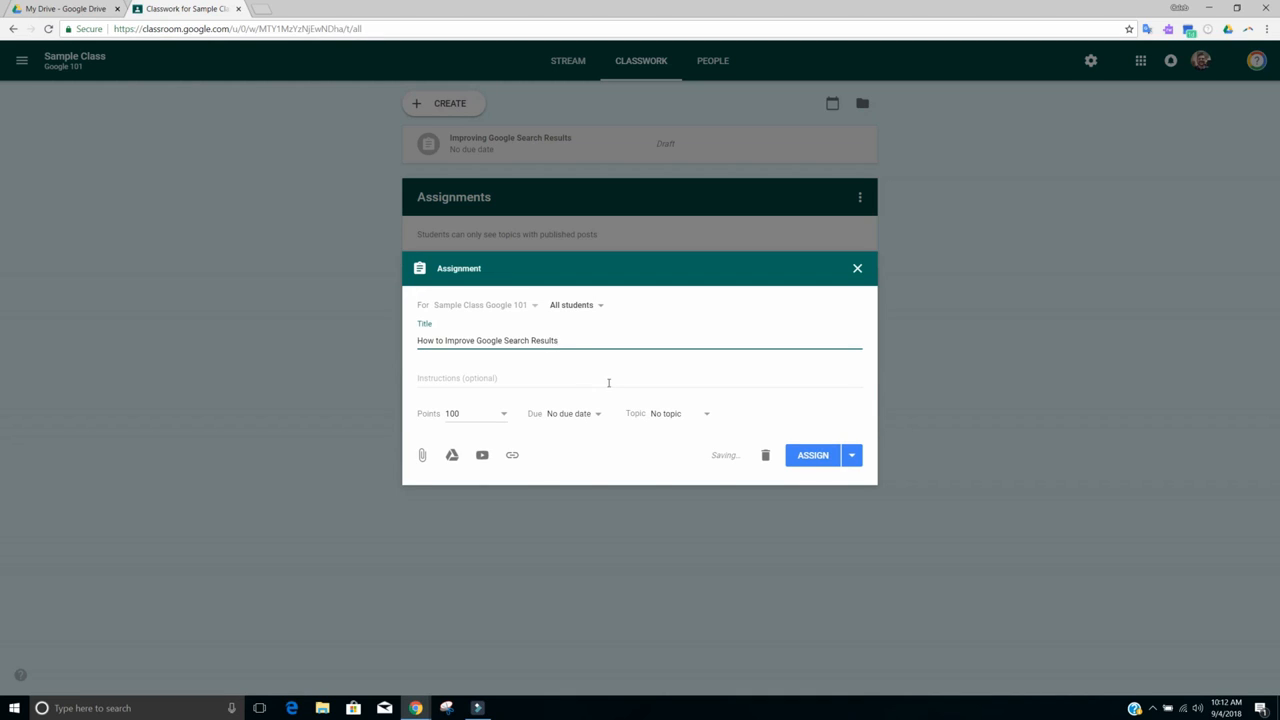
Enter the assignment instructions "Please view the attached video and submit a document describing the 10 tips listed.".
{"action": "left_click", "coordinate": [505, 381]}
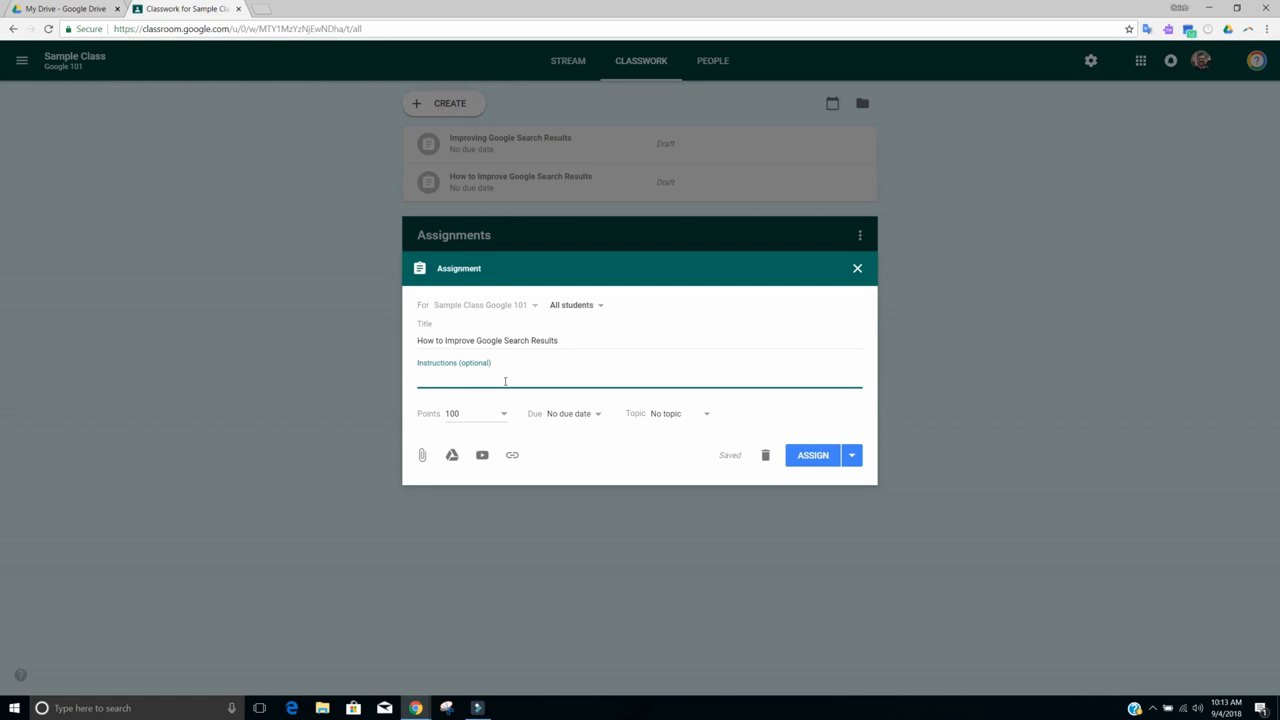
{"action": "type", "text": "Please Vview the attaached video and su"}
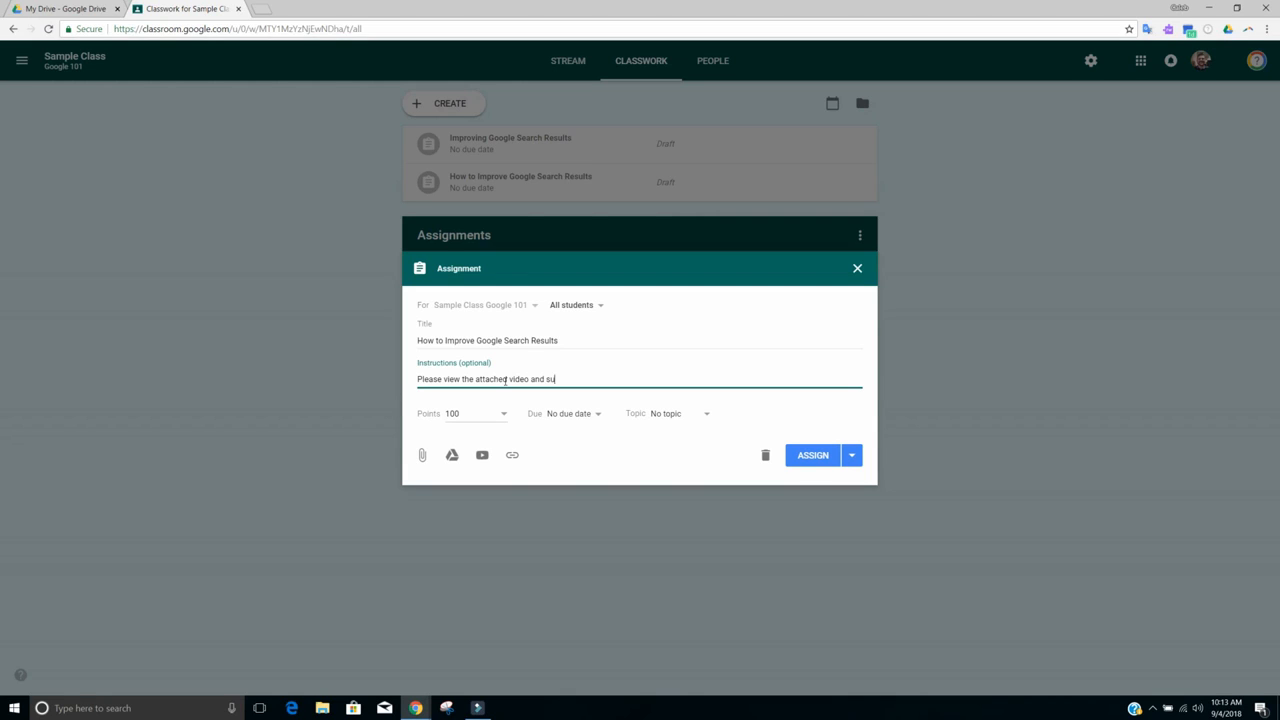
{"action": "type", "text": "bmit a document describing the 10 tips listed"}
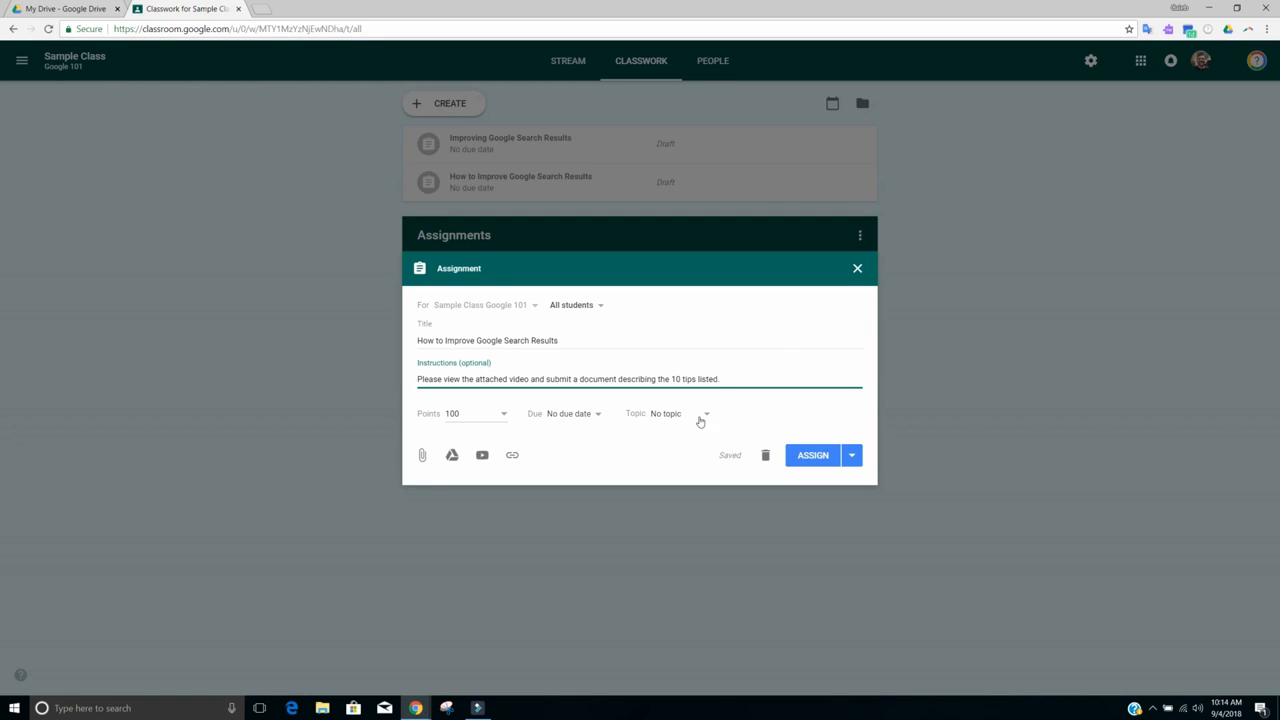
{"action": "left_click", "coordinate": [505, 415]}
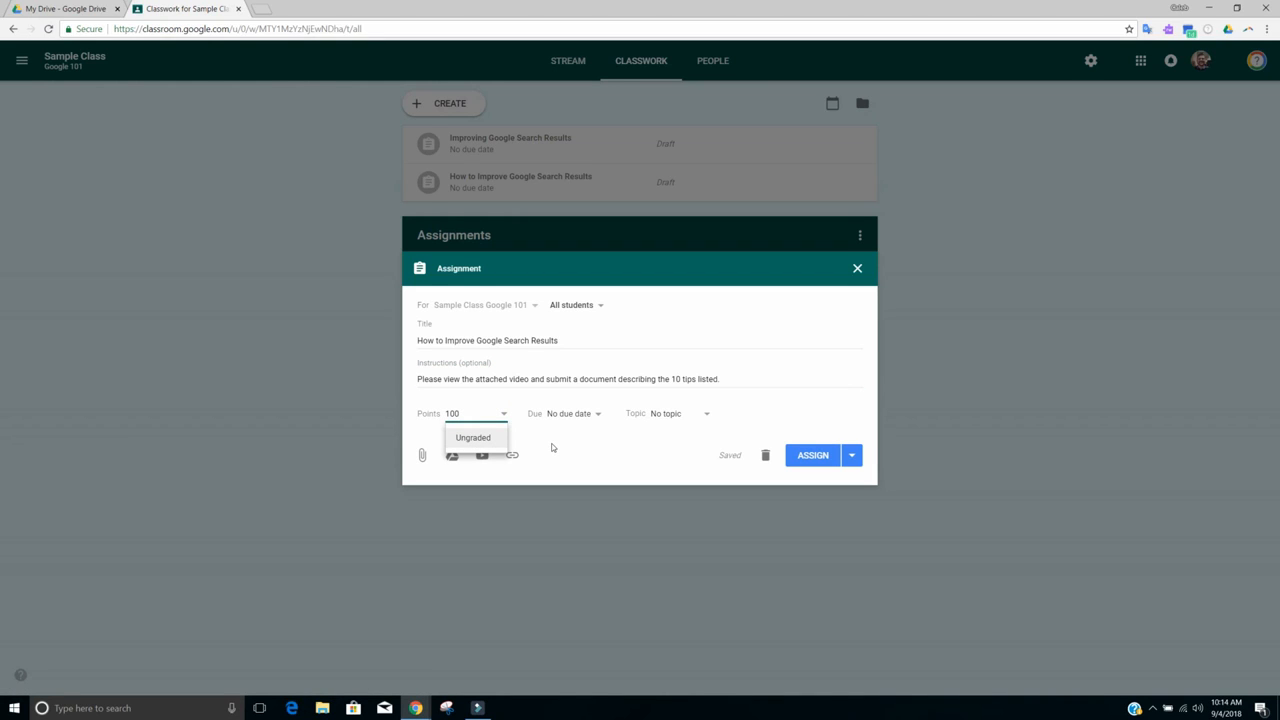
{"action": "left_click", "coordinate": [551, 447]}
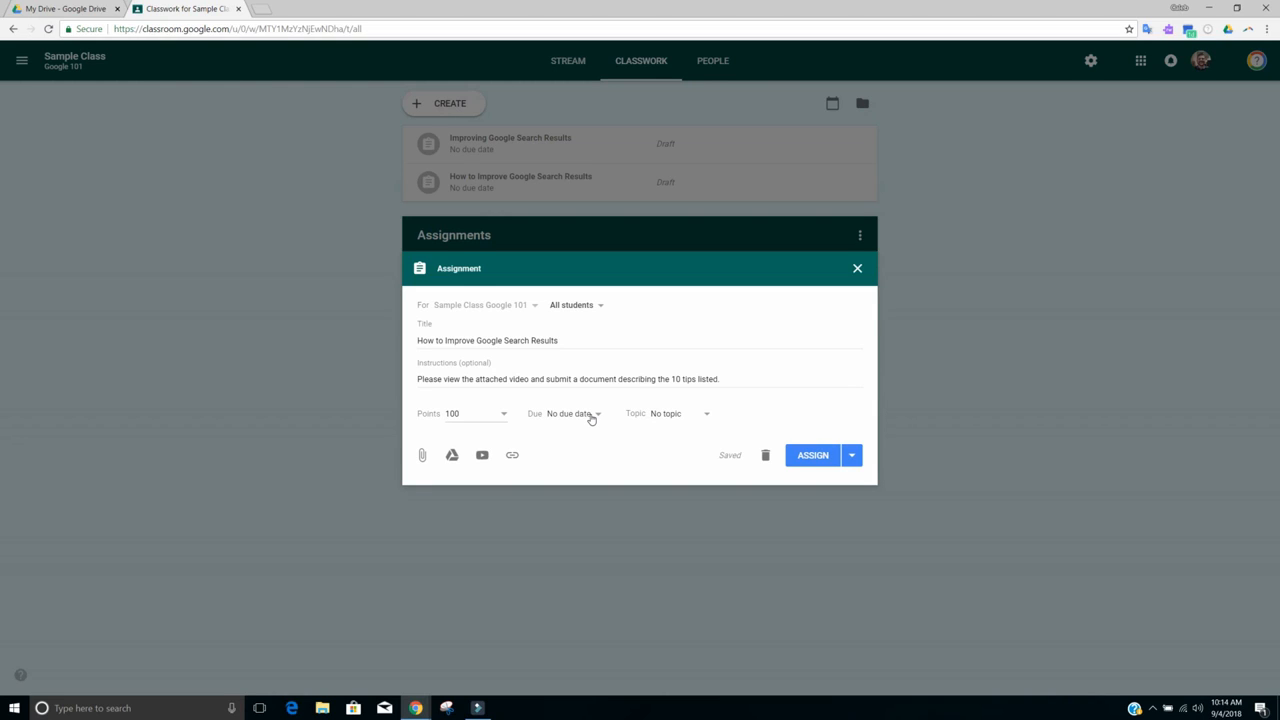
{"action": "left_click", "coordinate": [592, 417]}
{"action": "left_click", "coordinate": [578, 458]}
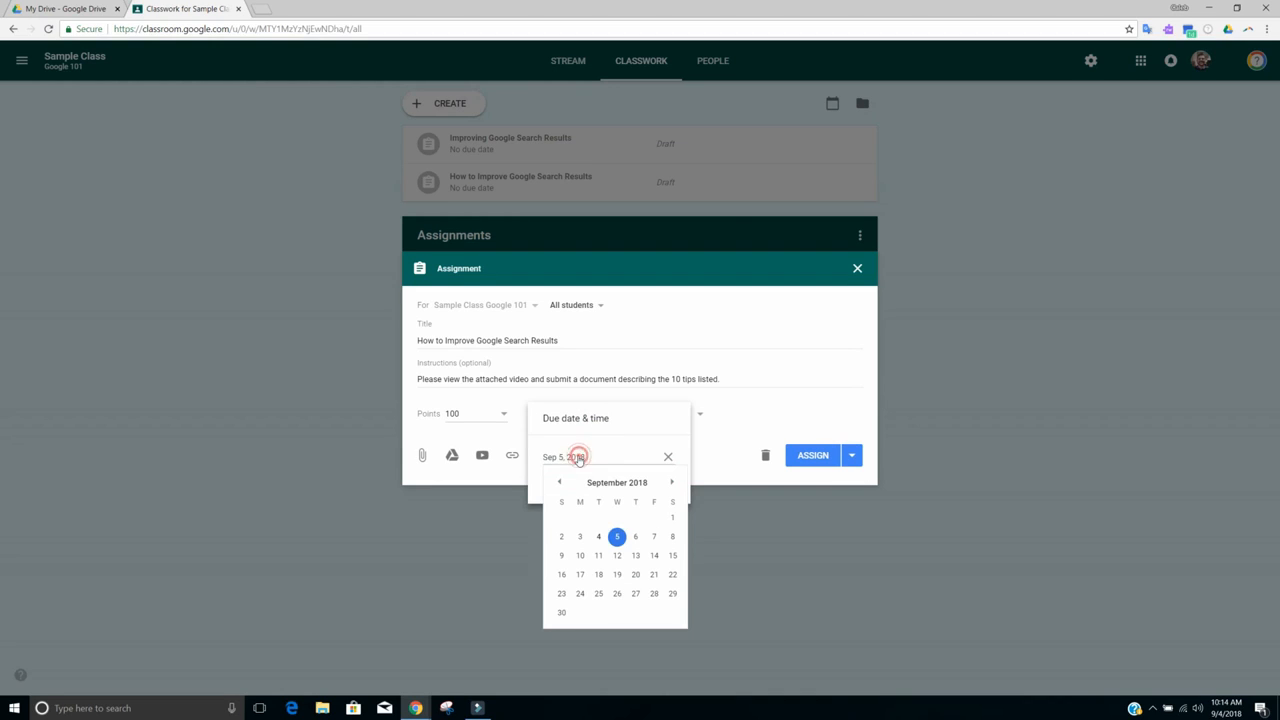
{"action": "left_click", "coordinate": [668, 456]}
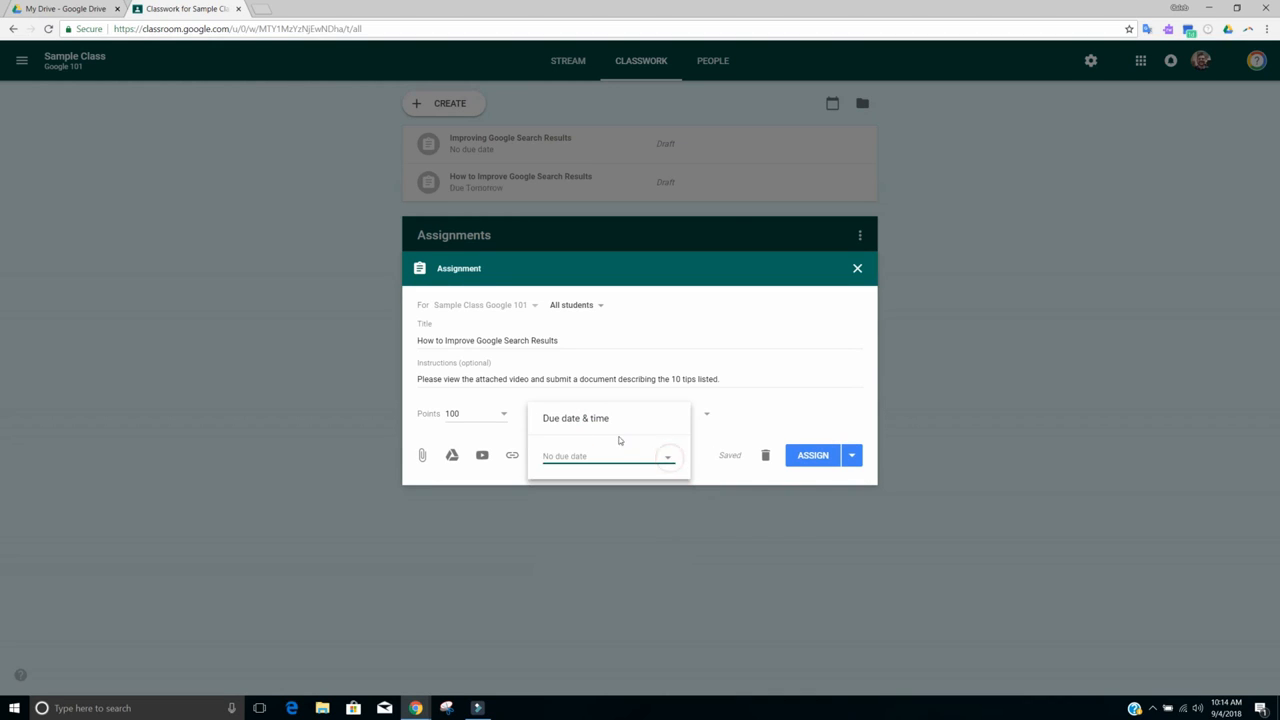
{"action": "left_click", "coordinate": [706, 445]}
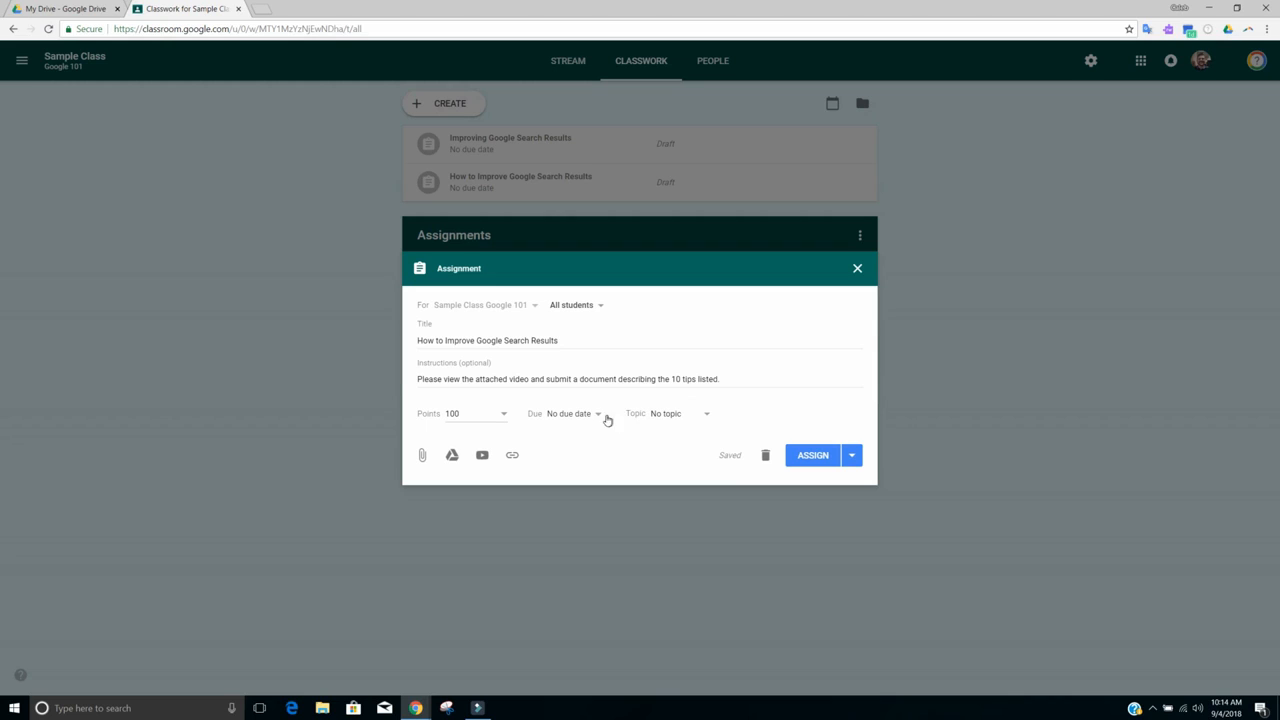
Set the assignment's due date to Sep 7, 2018 at 12:00 PM and its topic to Assignments.
{"action": "left_click", "coordinate": [591, 416]}
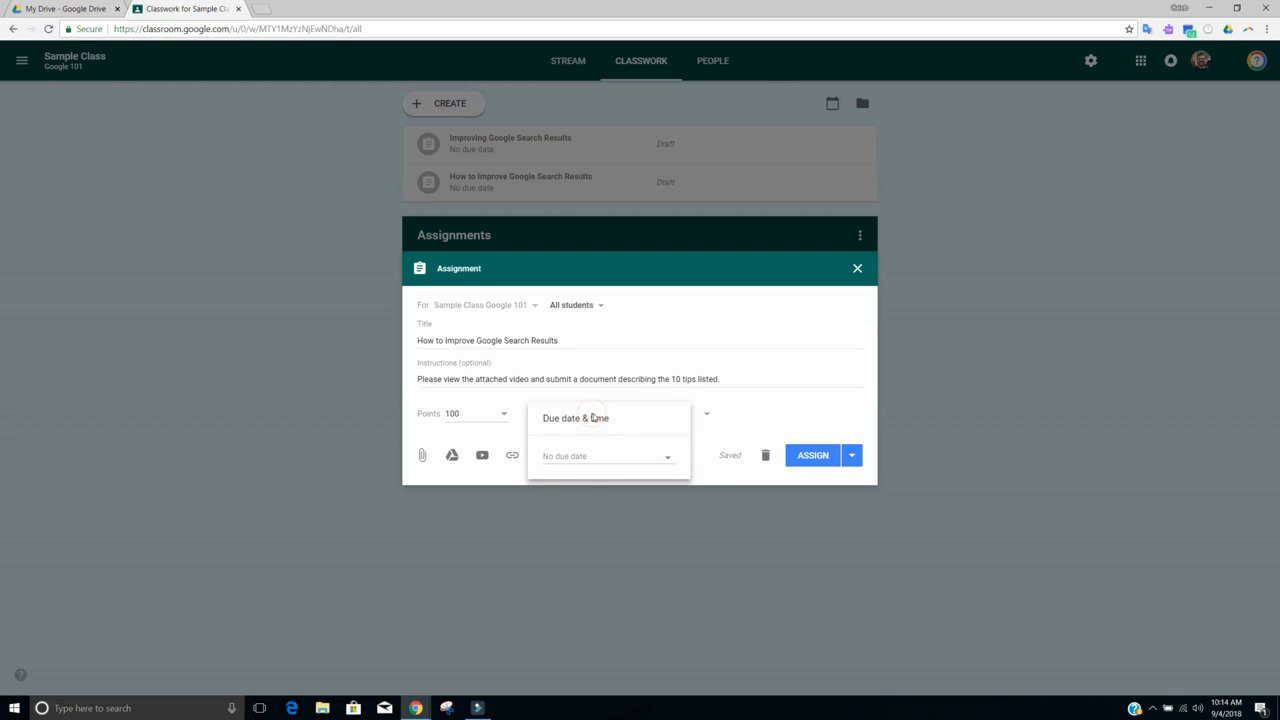
{"action": "left_click", "coordinate": [665, 460]}
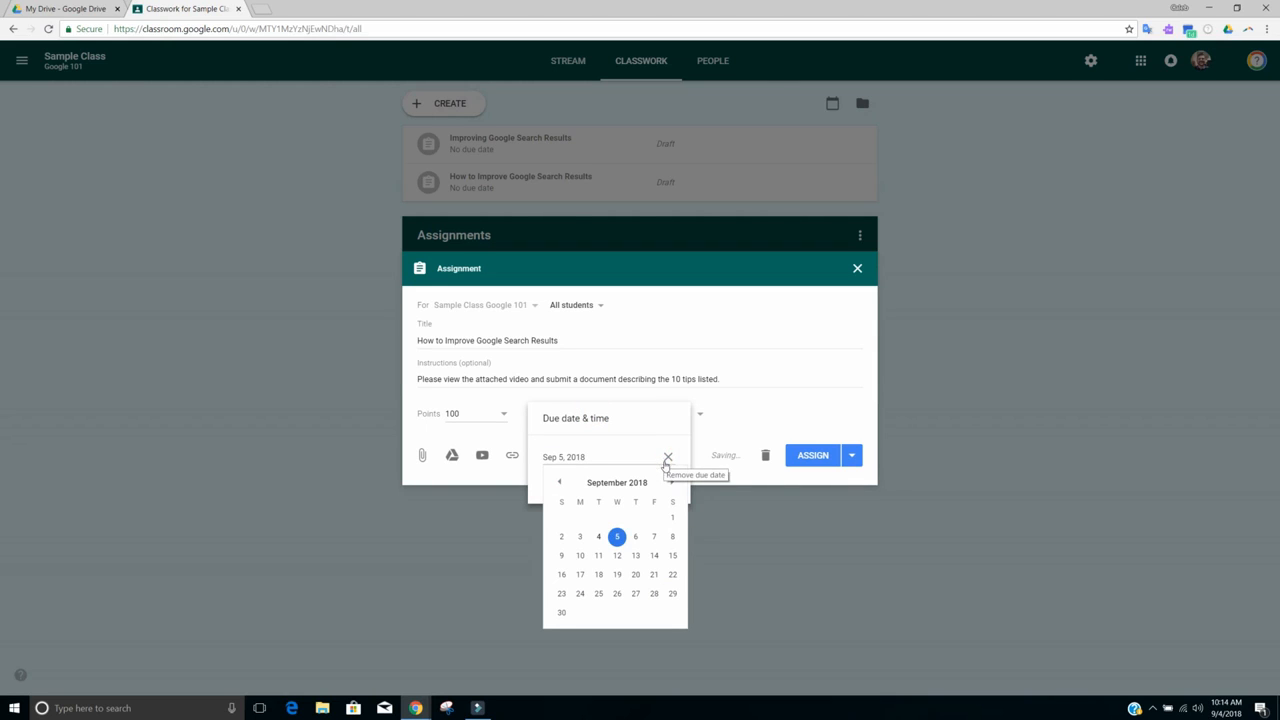
{"action": "left_click", "coordinate": [654, 536]}
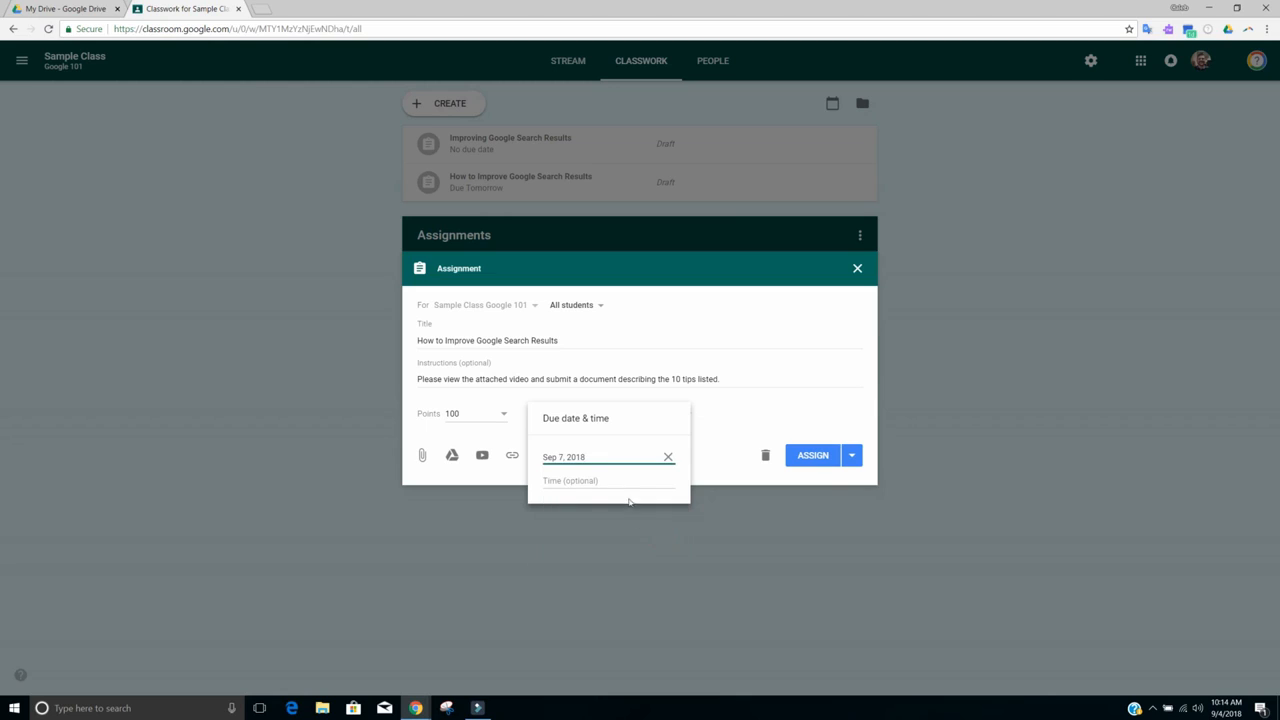
{"action": "left_click", "coordinate": [567, 482]}
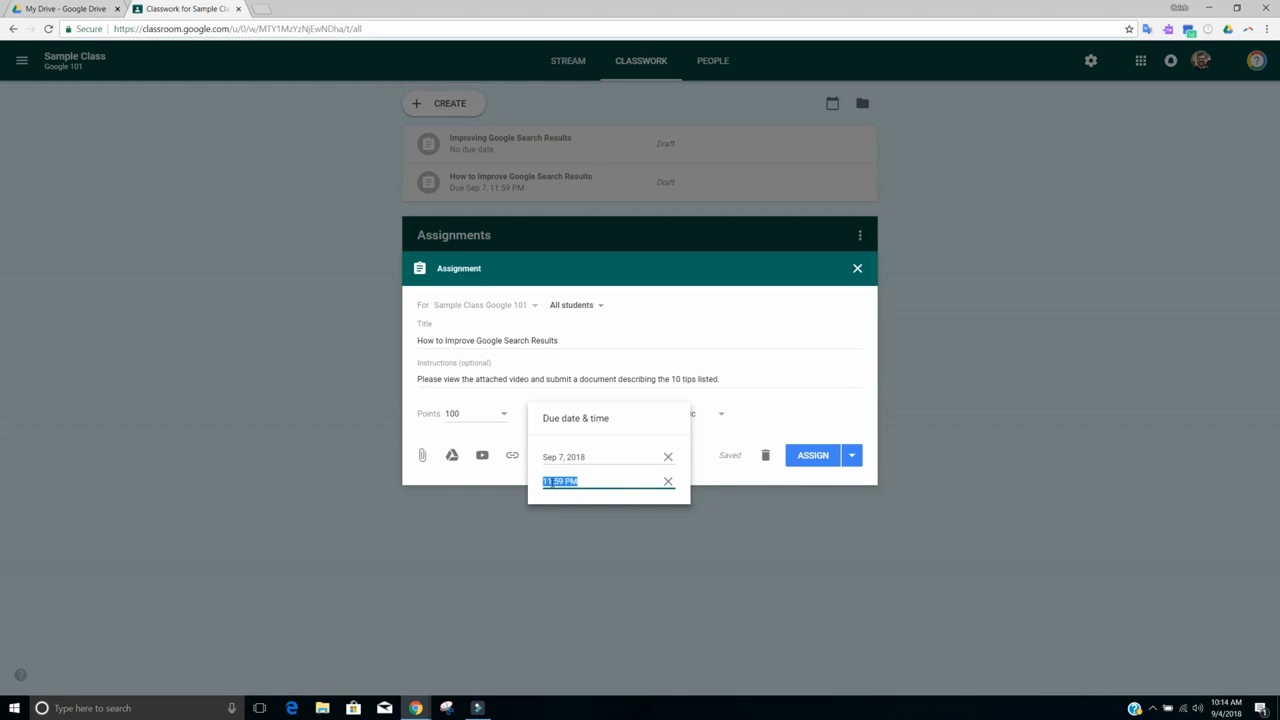
{"action": "left_click_drag", "start_coordinate": [563, 481], "coordinate": [543, 481]}
{"action": "key", "text": "BackSpace"}
{"action": "type", "text": "12:00"}
{"action": "left_click", "coordinate": [803, 408]}
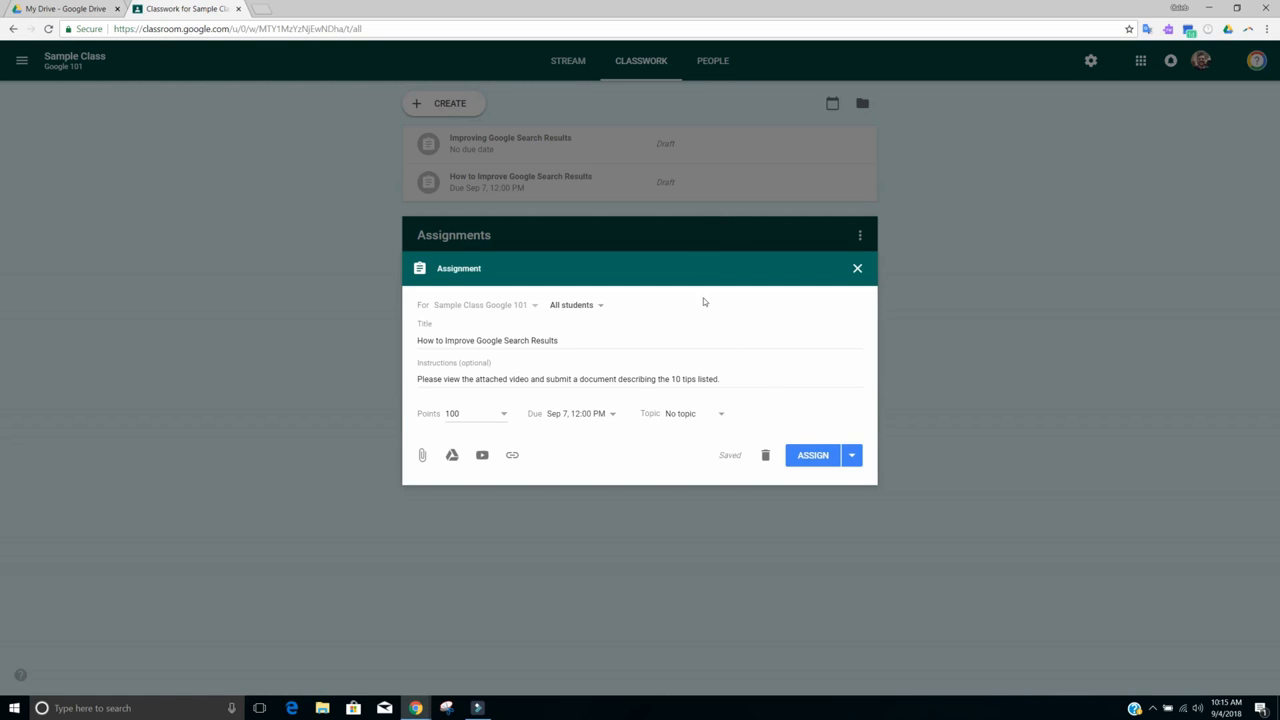
{"action": "left_click", "coordinate": [722, 416]}
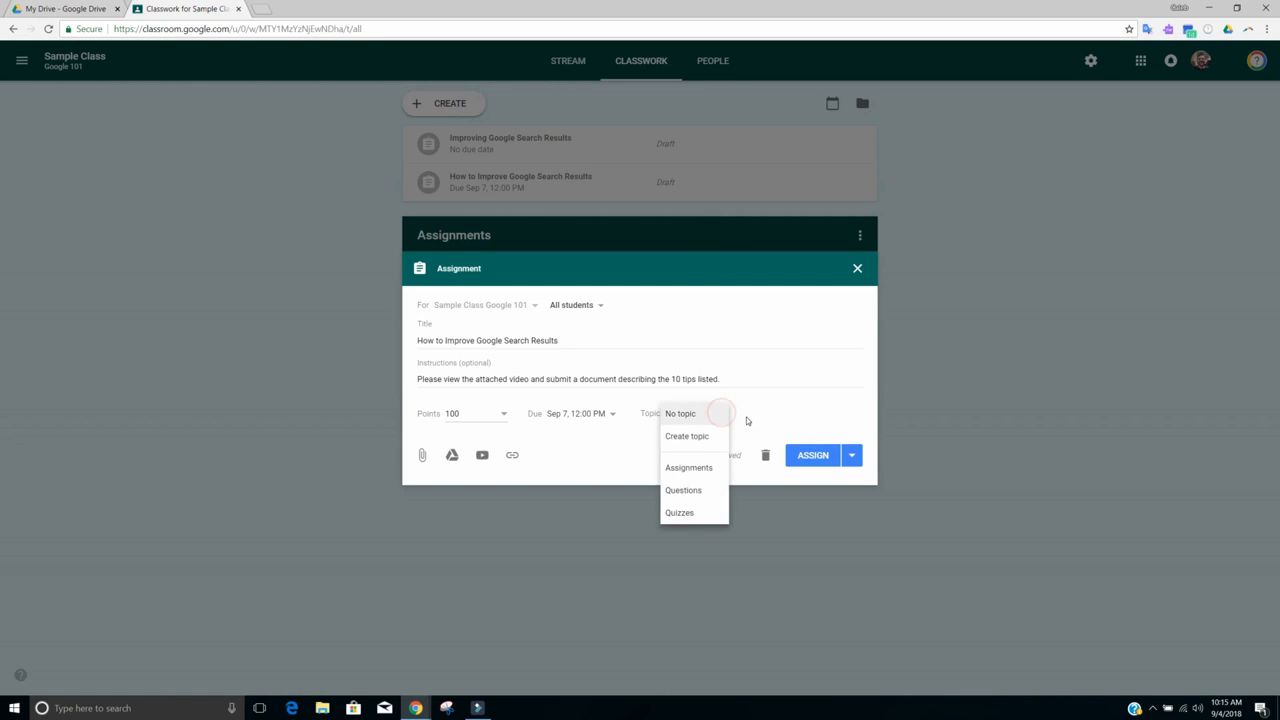
{"action": "left_click", "coordinate": [694, 468]}
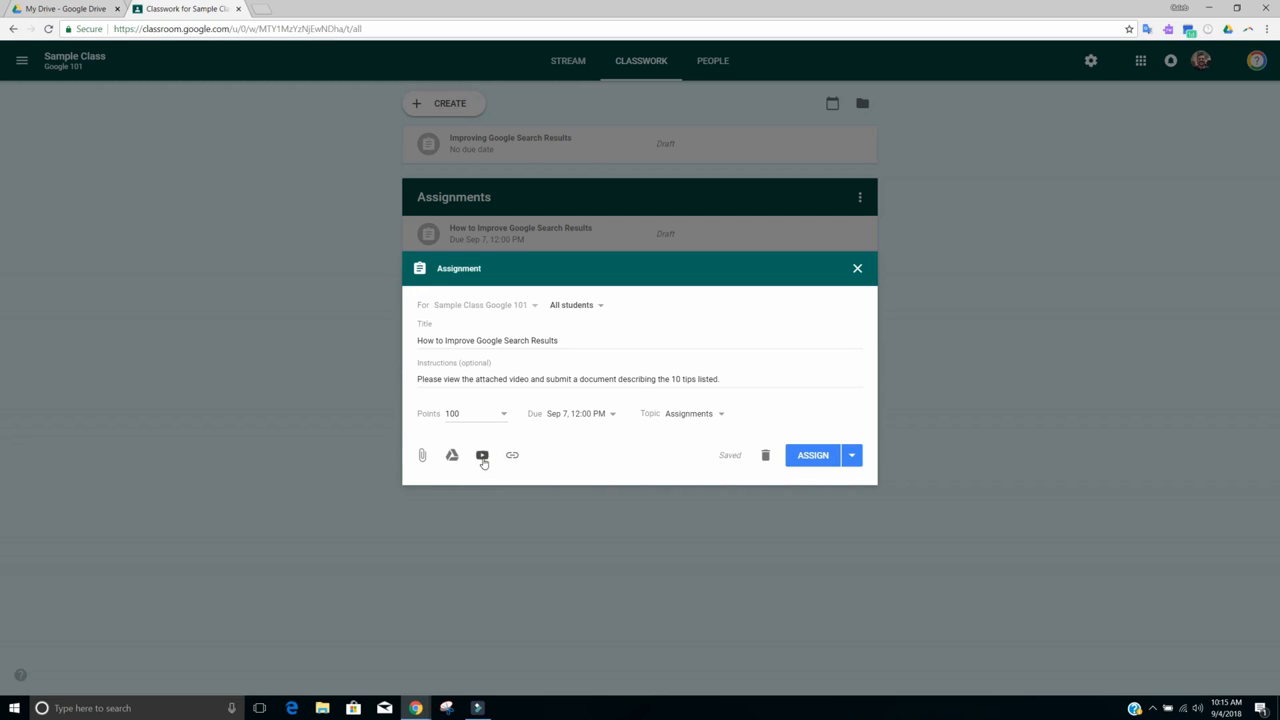
Search YouTube for "how to get better google search results" and attach the video "How to Get Better Search Results | Be a Google Pro | Study Tips".
{"action": "left_click", "coordinate": [482, 456]}
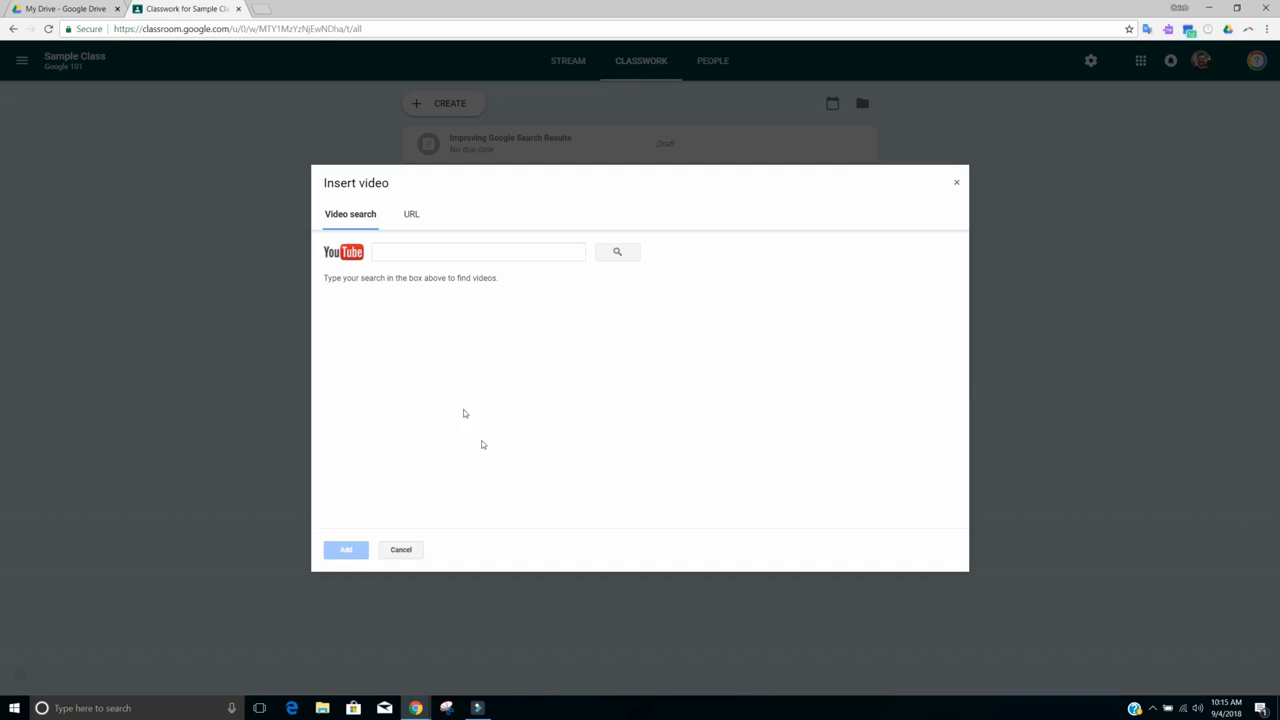
{"action": "left_click", "coordinate": [501, 255]}
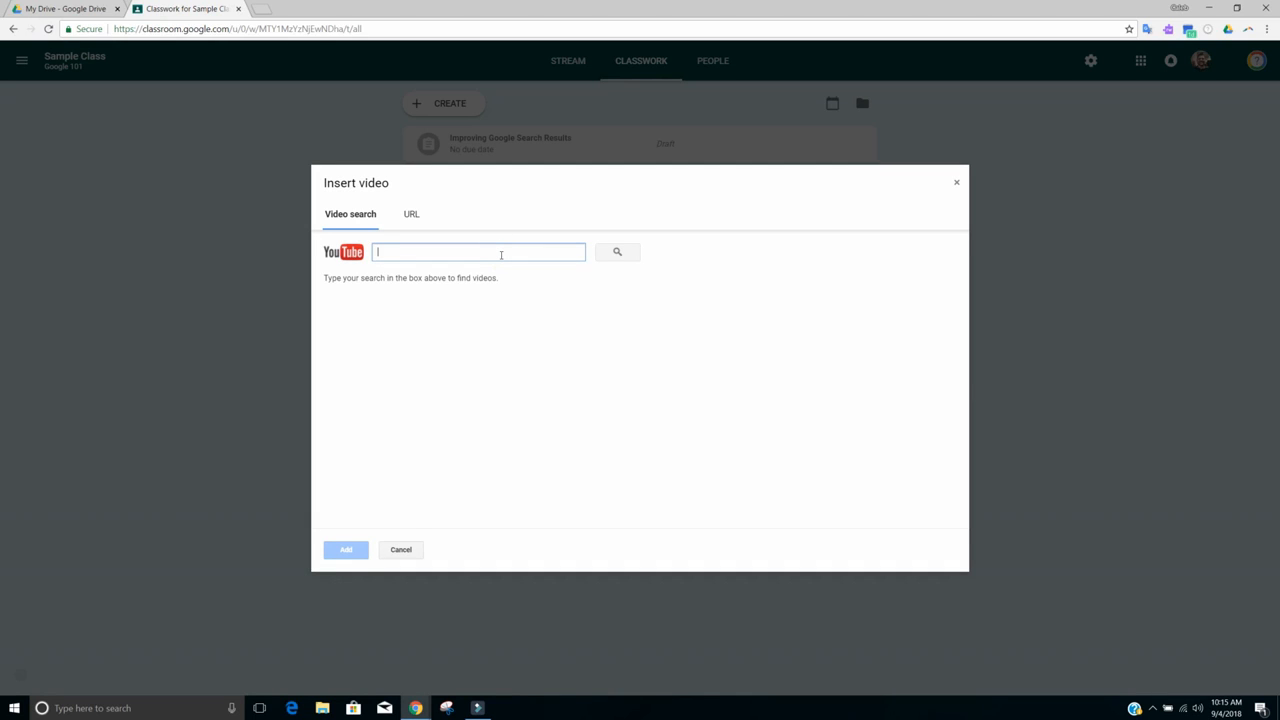
{"action": "type", "text": "how to "}
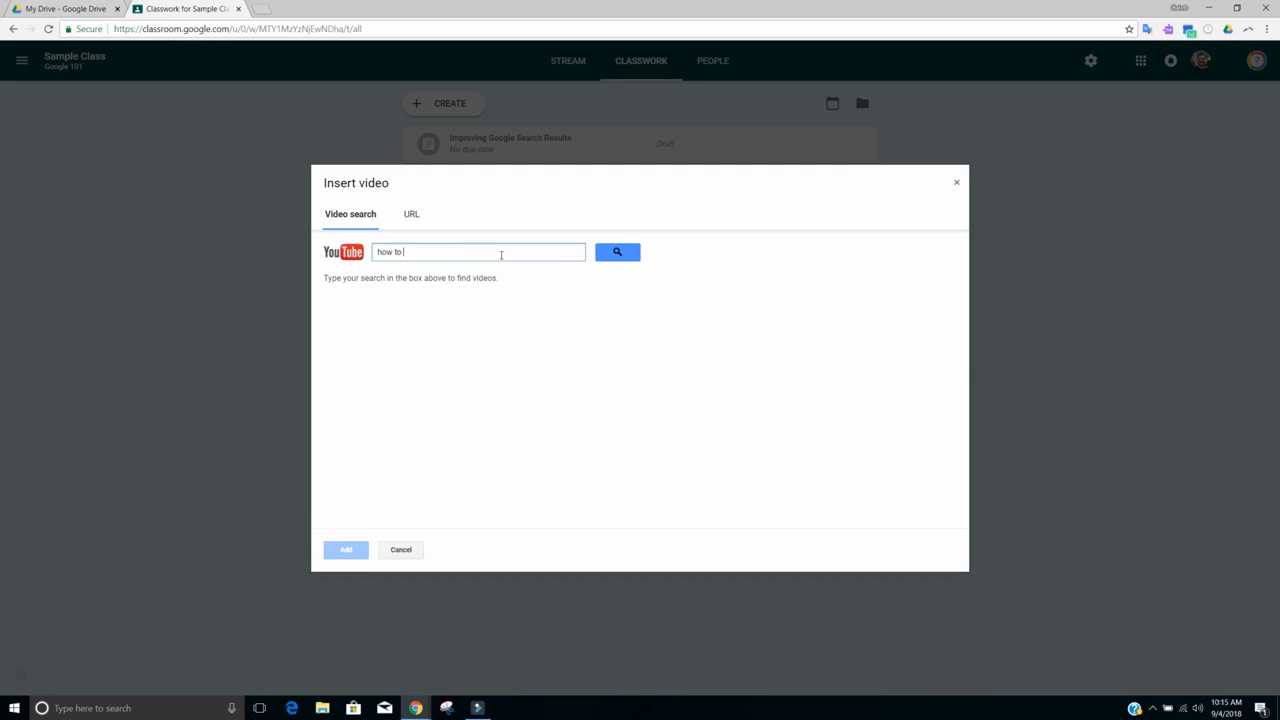
{"action": "type", "text": "get better google ser"}
{"action": "type", "text": "rch results"}
{"action": "key", "text": "Return"}
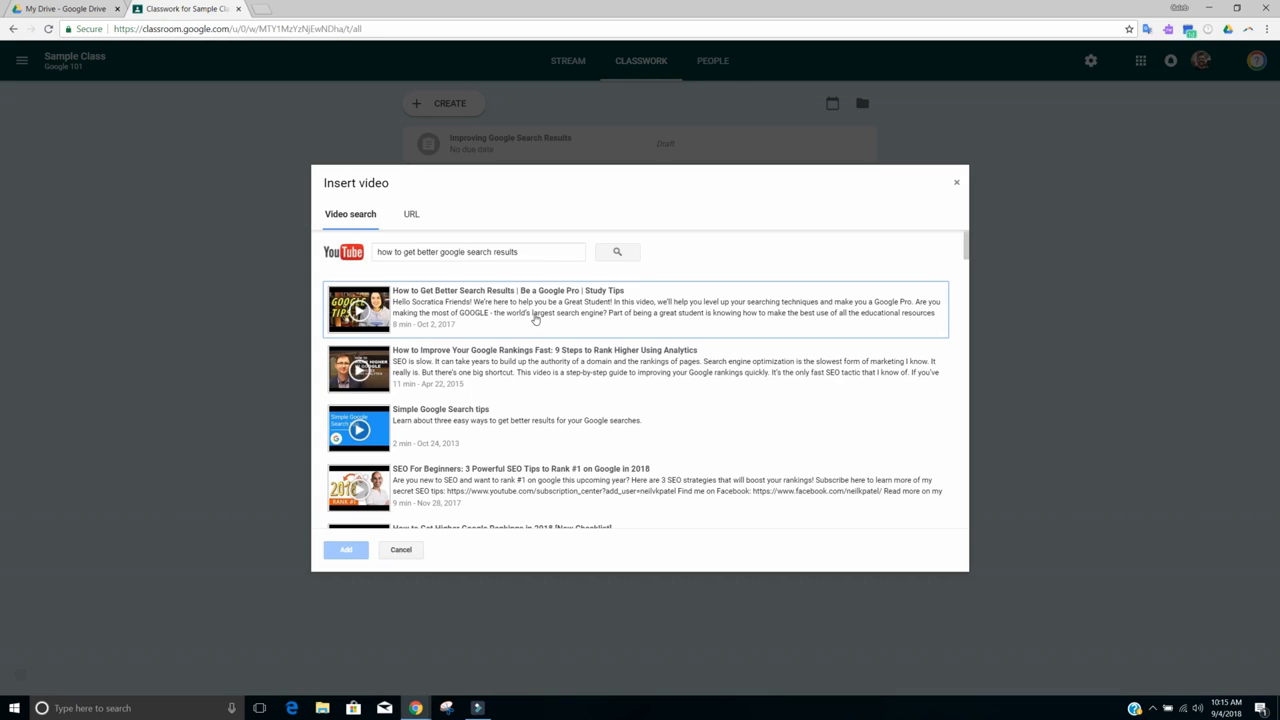
{"action": "left_click", "coordinate": [535, 318]}
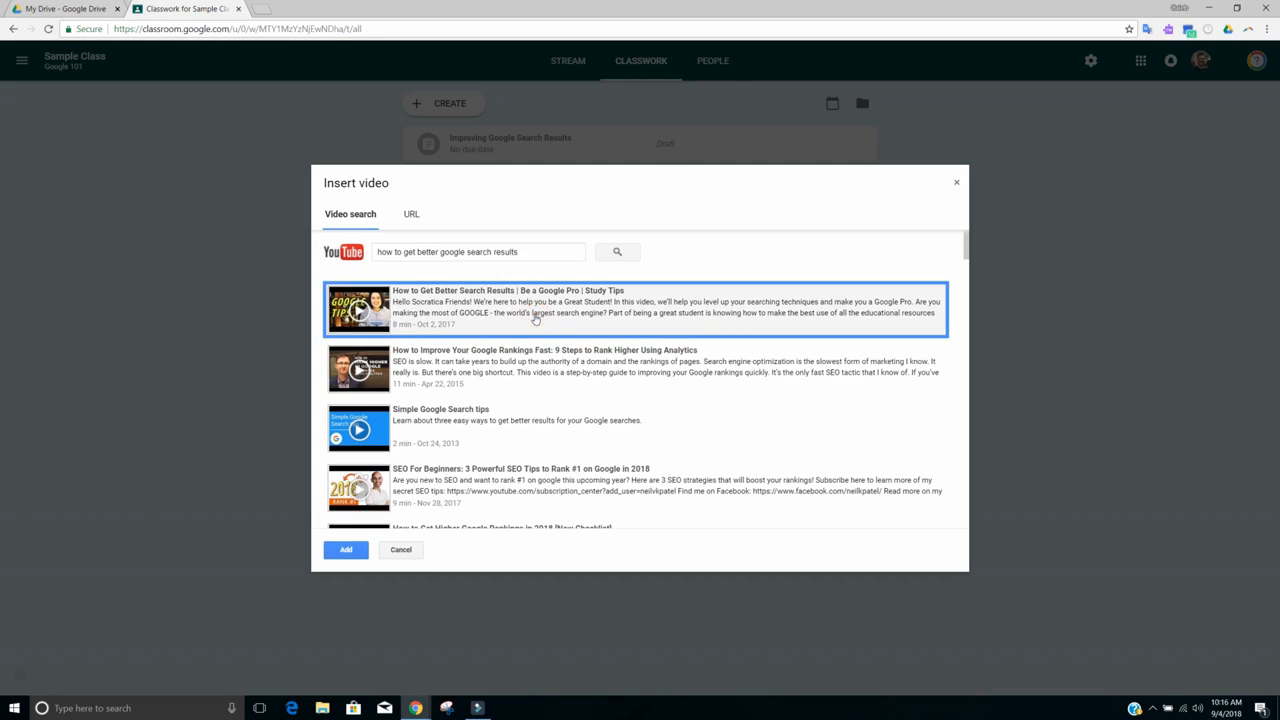
{"action": "left_click", "coordinate": [346, 552]}
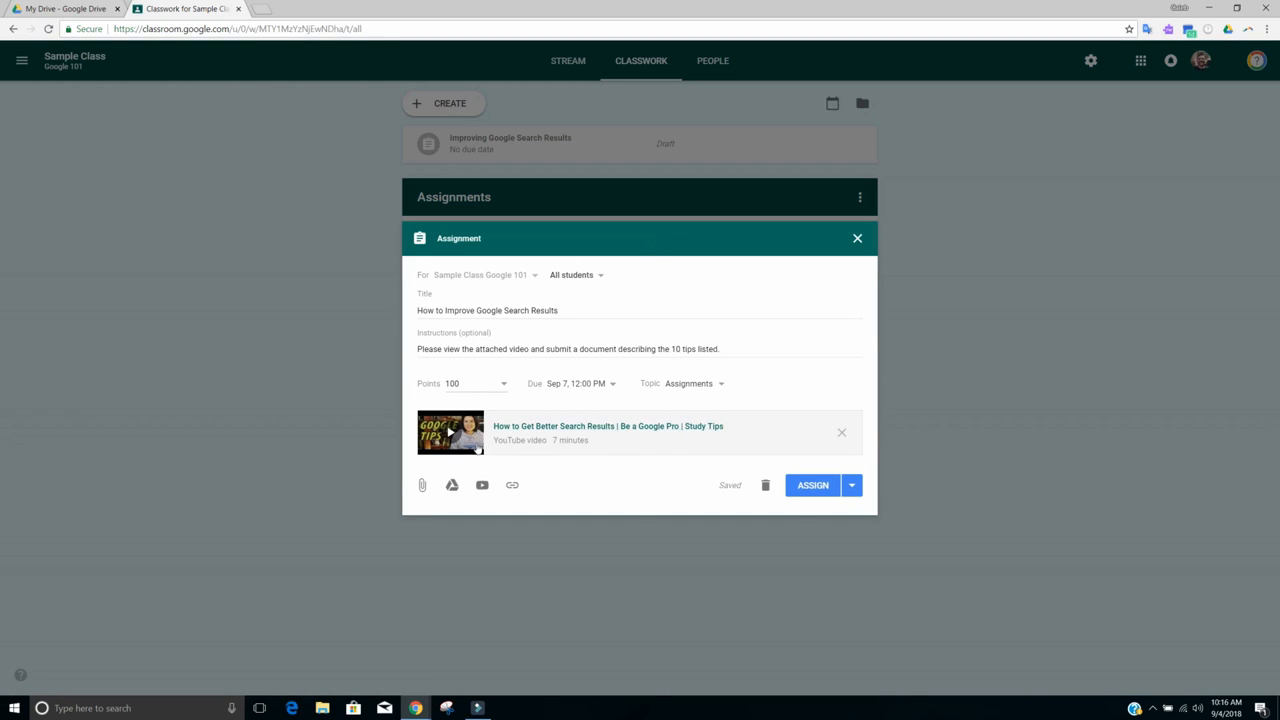
Publish the finished assignment to the class immediately using the Assign option.
{"action": "left_click", "coordinate": [853, 486]}
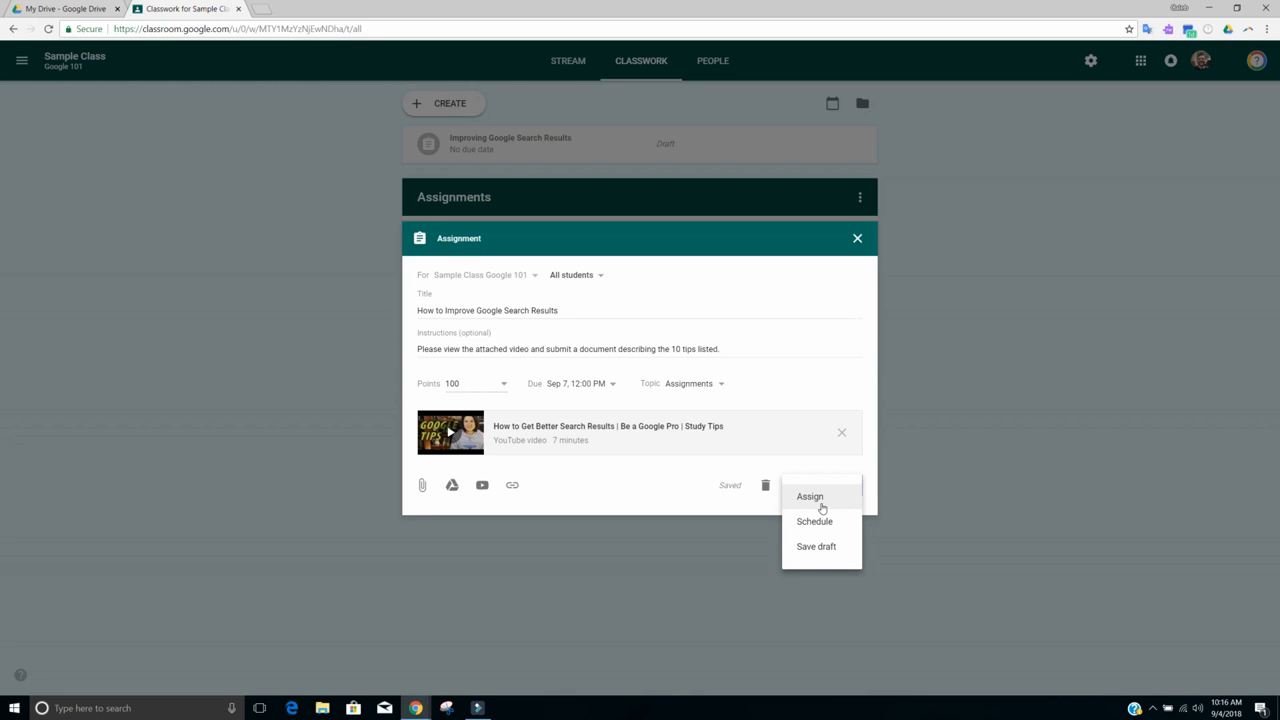
{"action": "left_click", "coordinate": [822, 508]}
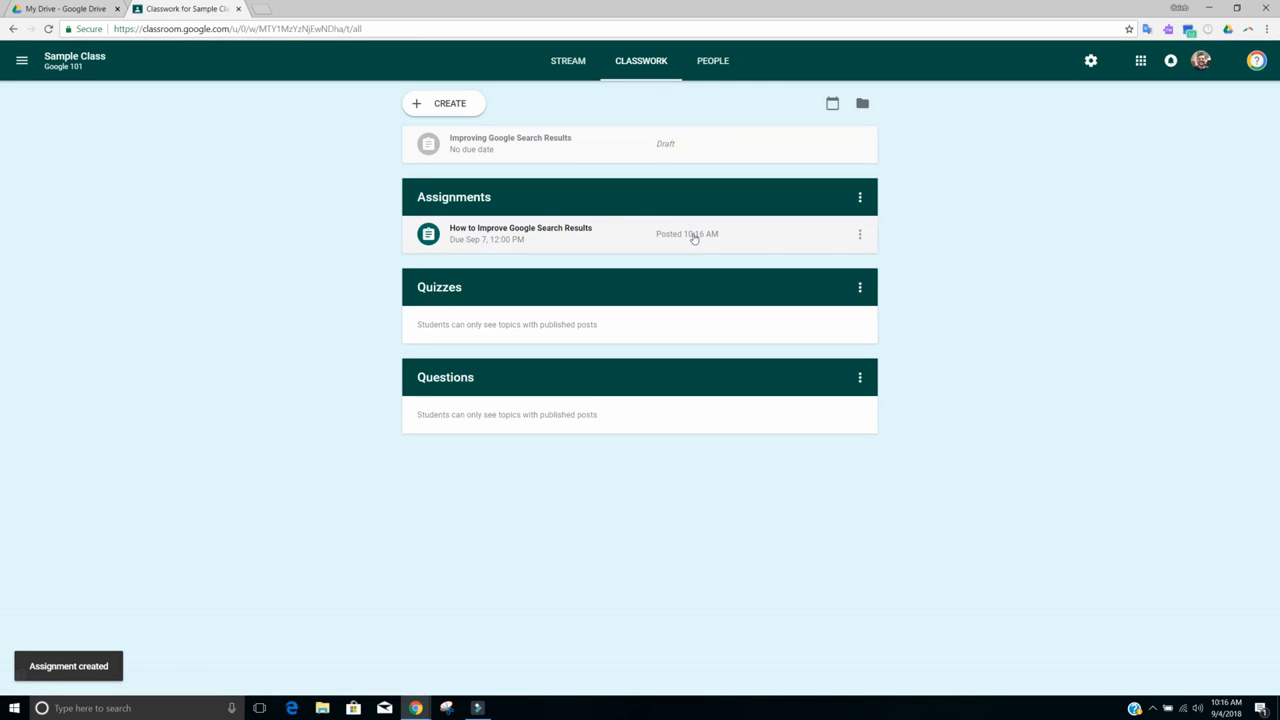
Review the posted assignment's details, student work and instructions, and return to the Sample Class stream.
{"action": "left_click", "coordinate": [604, 232]}
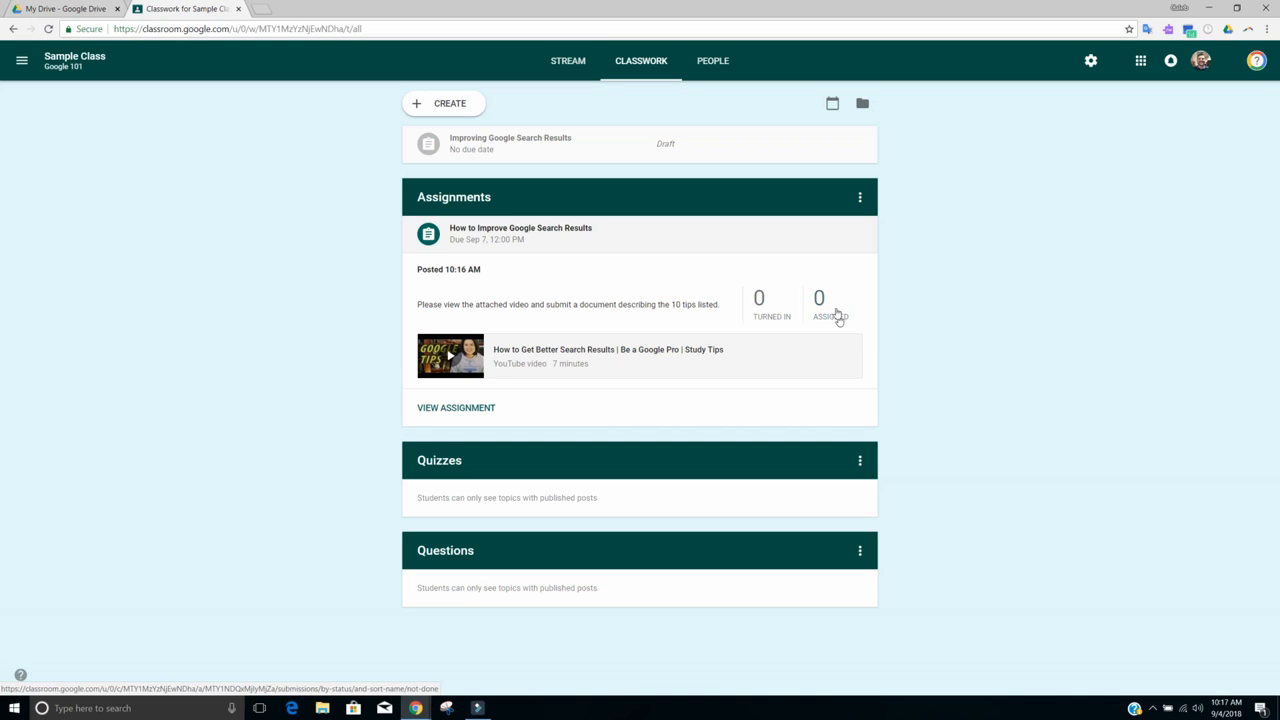
{"action": "left_click", "coordinate": [480, 408]}
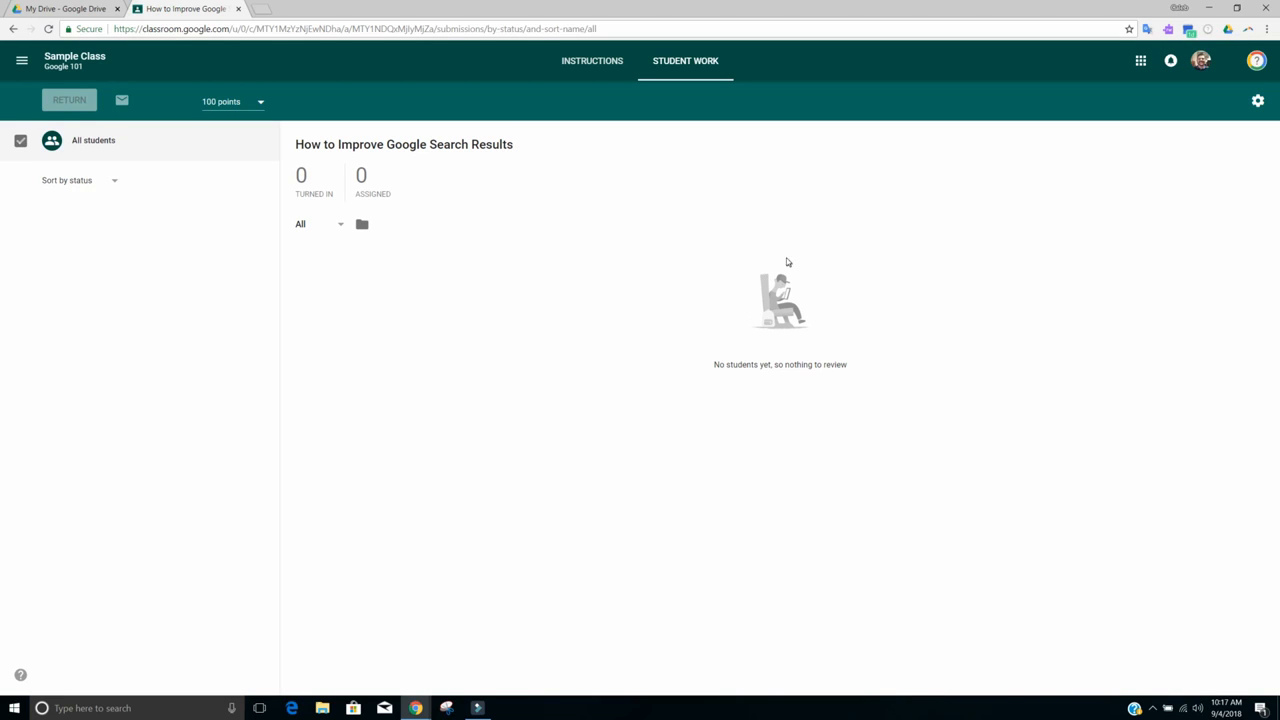
{"action": "left_click", "coordinate": [594, 62]}
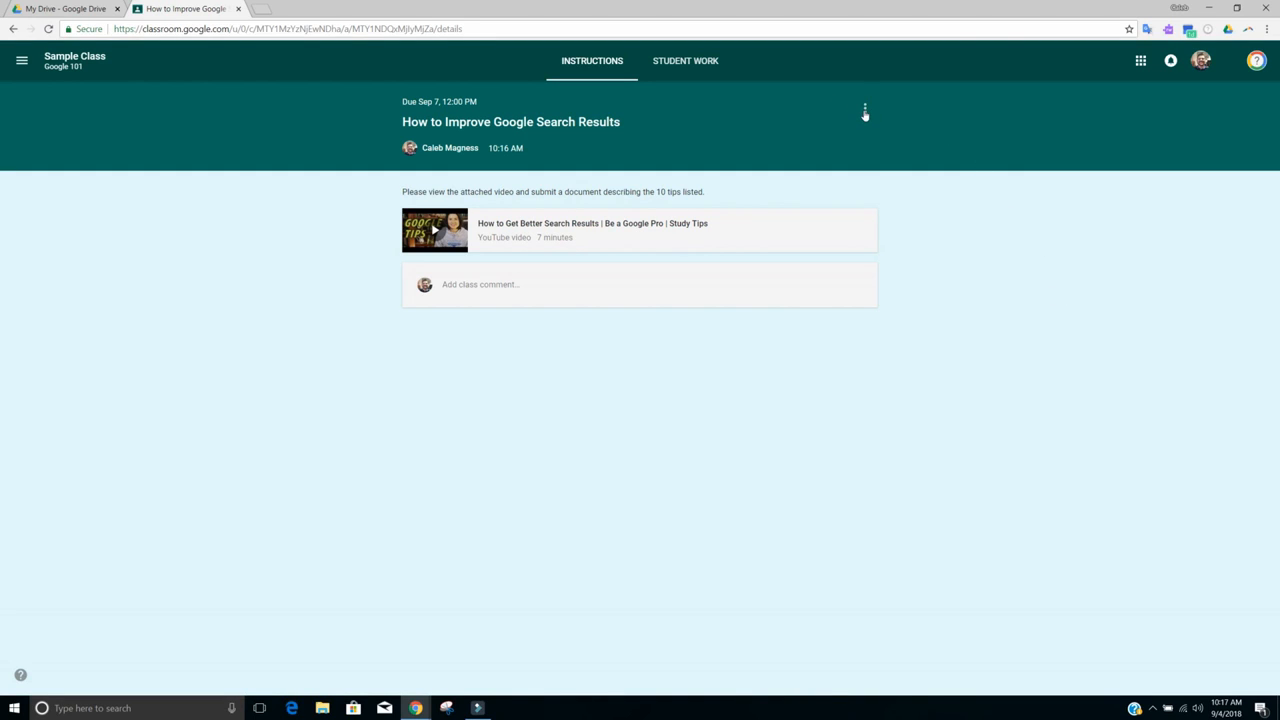
{"action": "left_click", "coordinate": [77, 65]}
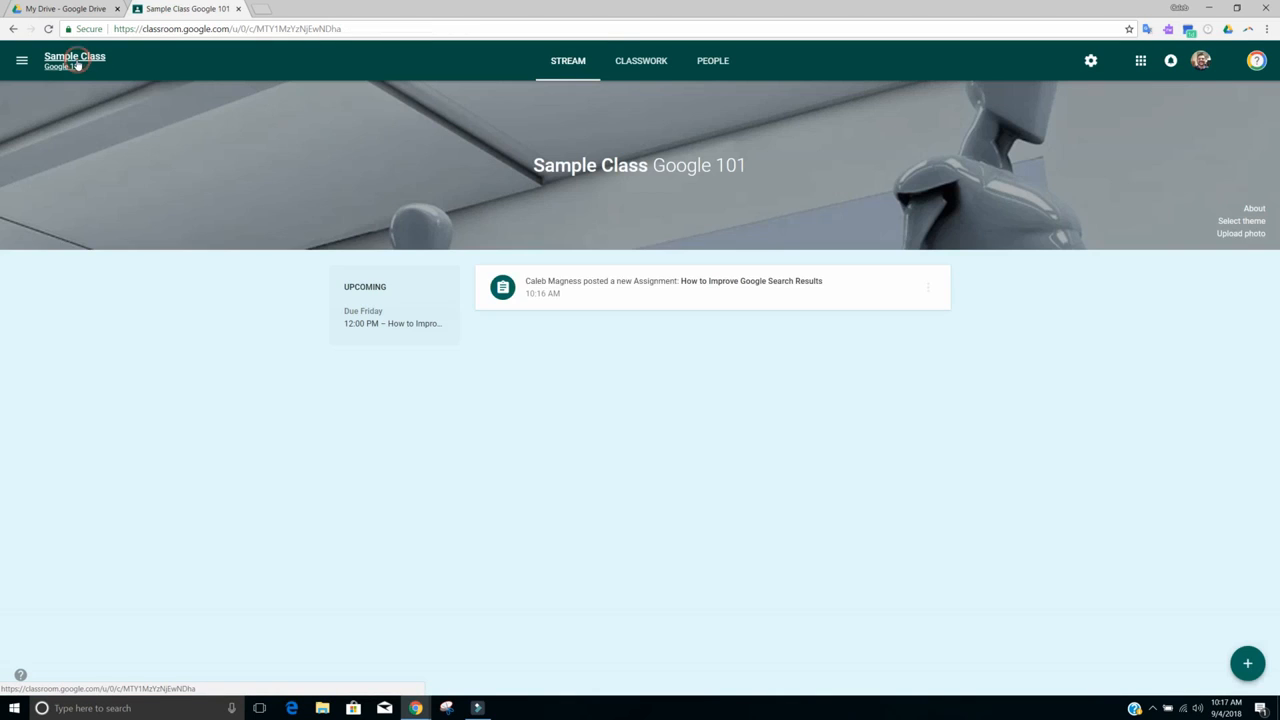